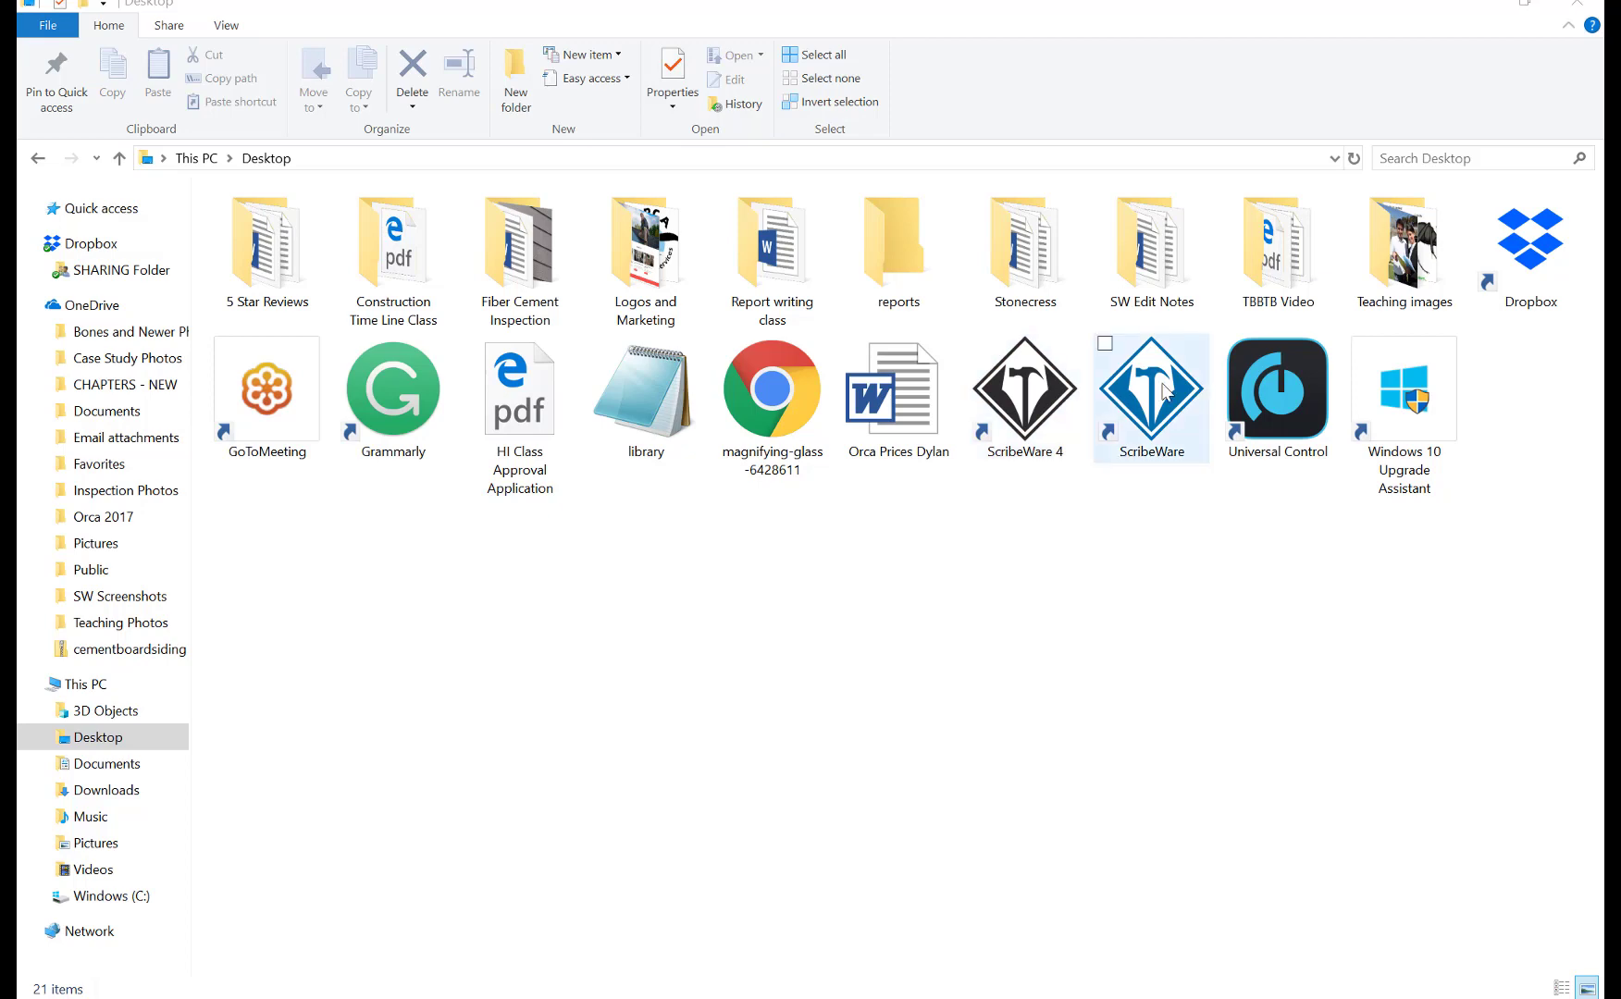
Launch ScribeWare 4 and create a new report dated 12/20/2017 with Single Family inspection type
{"action": "left_click", "coordinate": [1045, 407]}
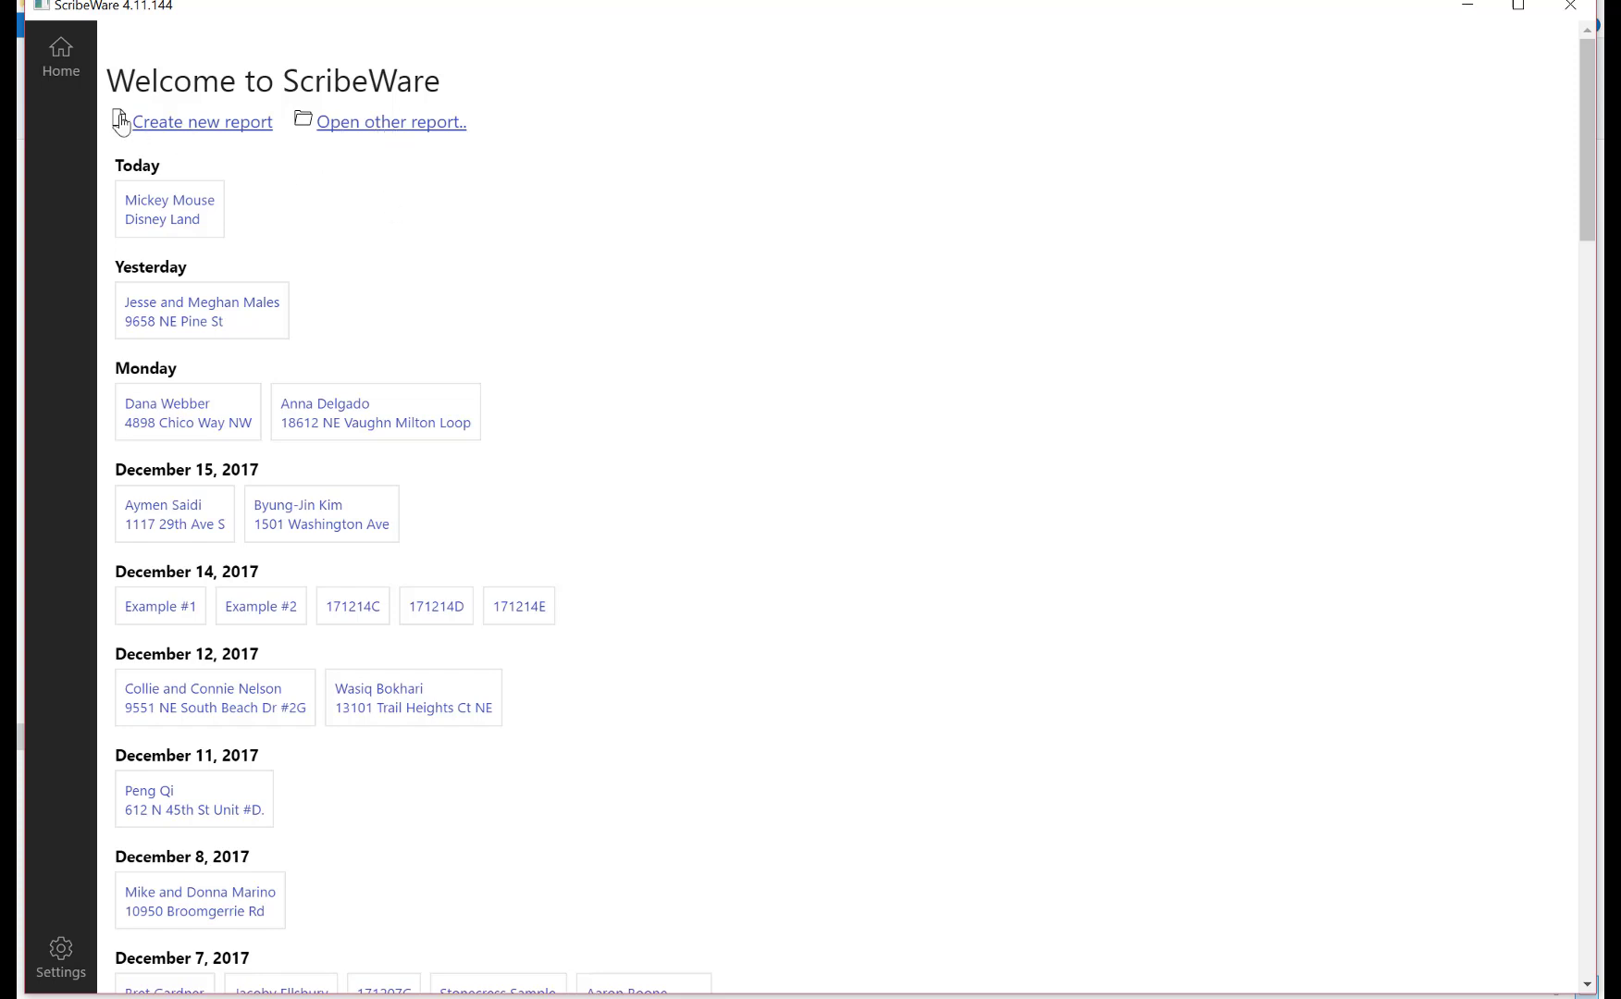
{"action": "left_click", "coordinate": [229, 125]}
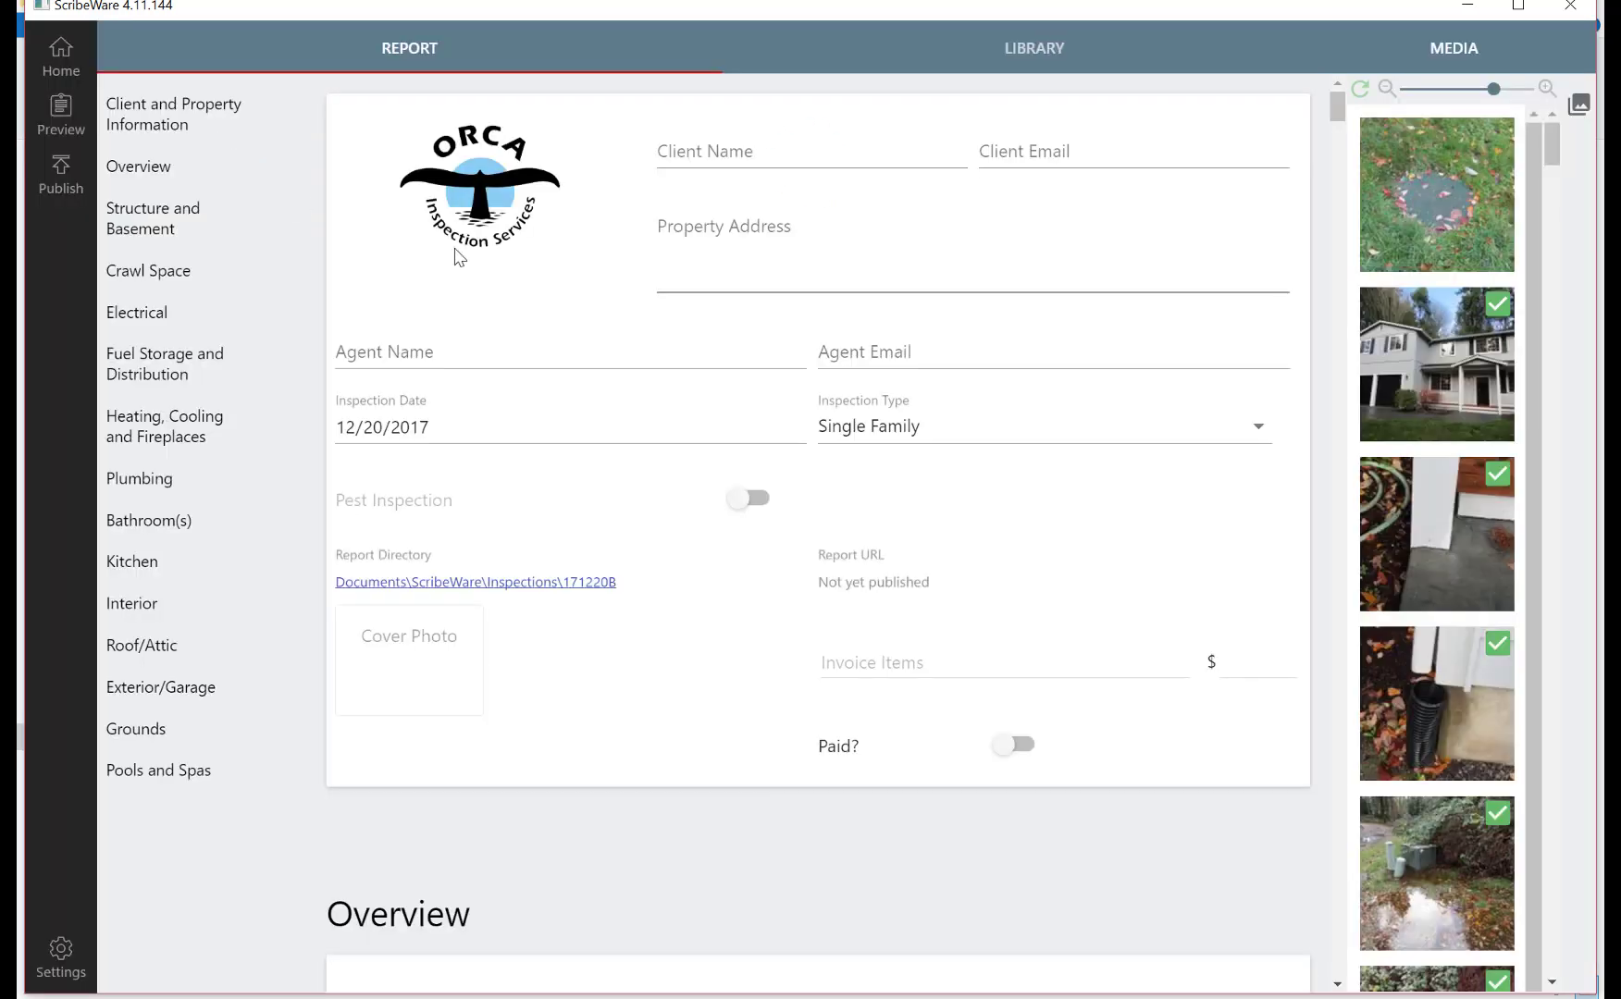
Enter the client's full name in Client Name, then move to the Agent Name and Property Address fields
{"action": "left_click", "coordinate": [725, 148]}
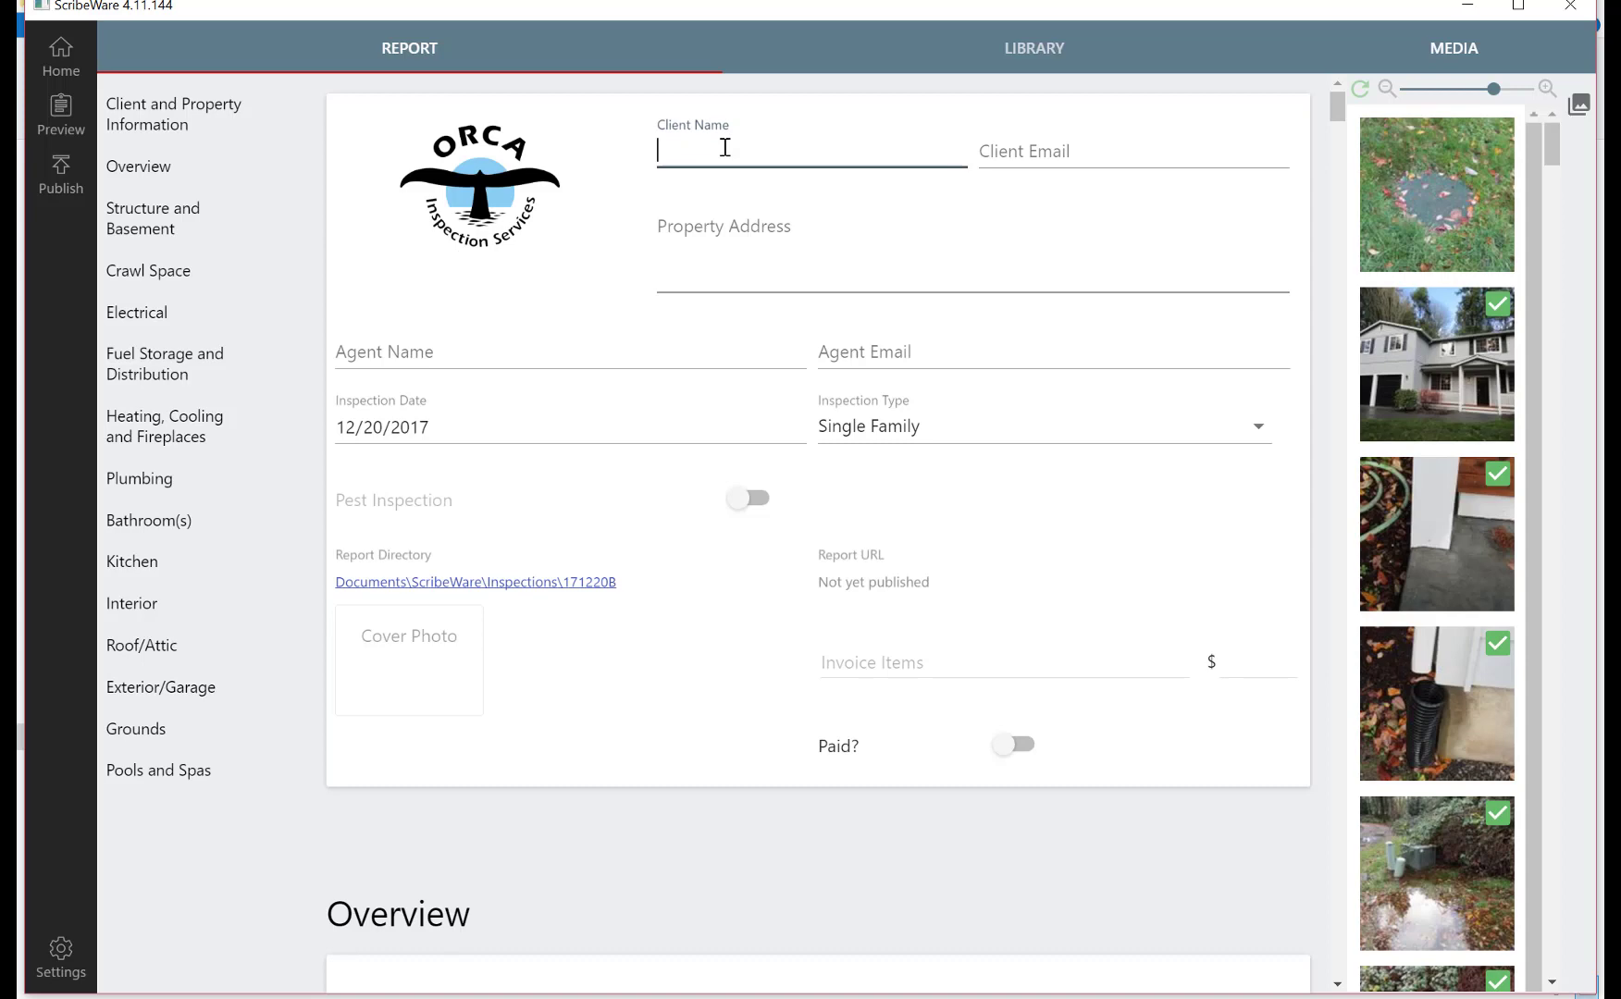
{"action": "type", "text": "Michael Jordan"}
{"action": "left_click", "coordinate": [489, 352]}
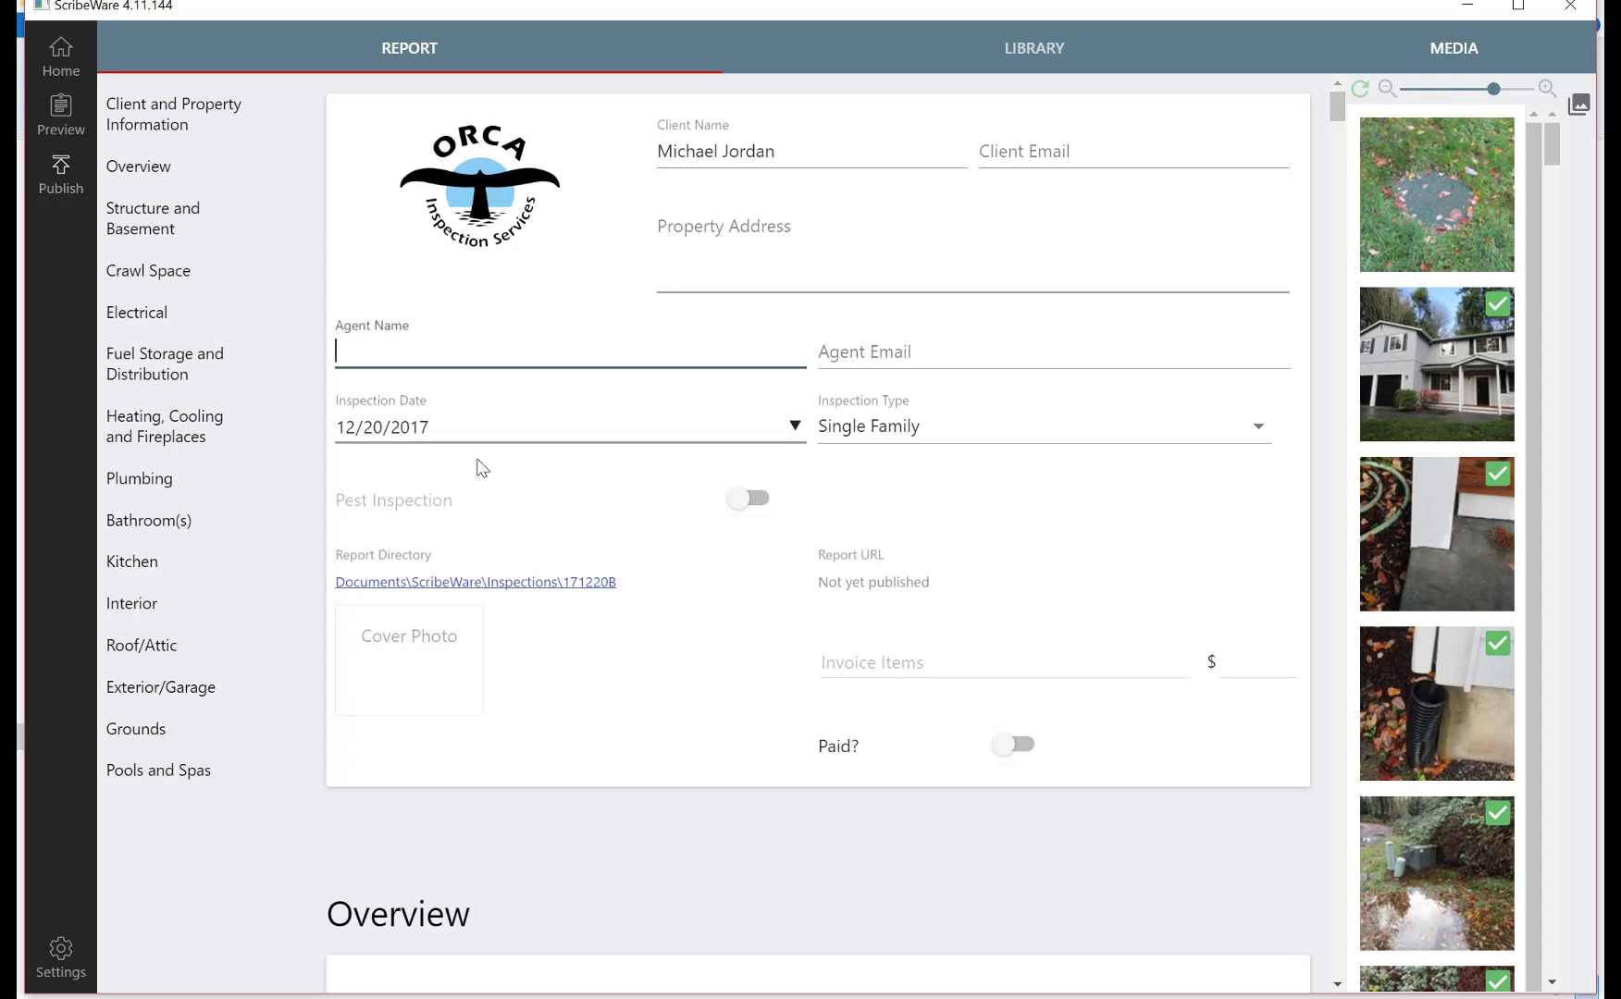
{"action": "left_click", "coordinate": [685, 251]}
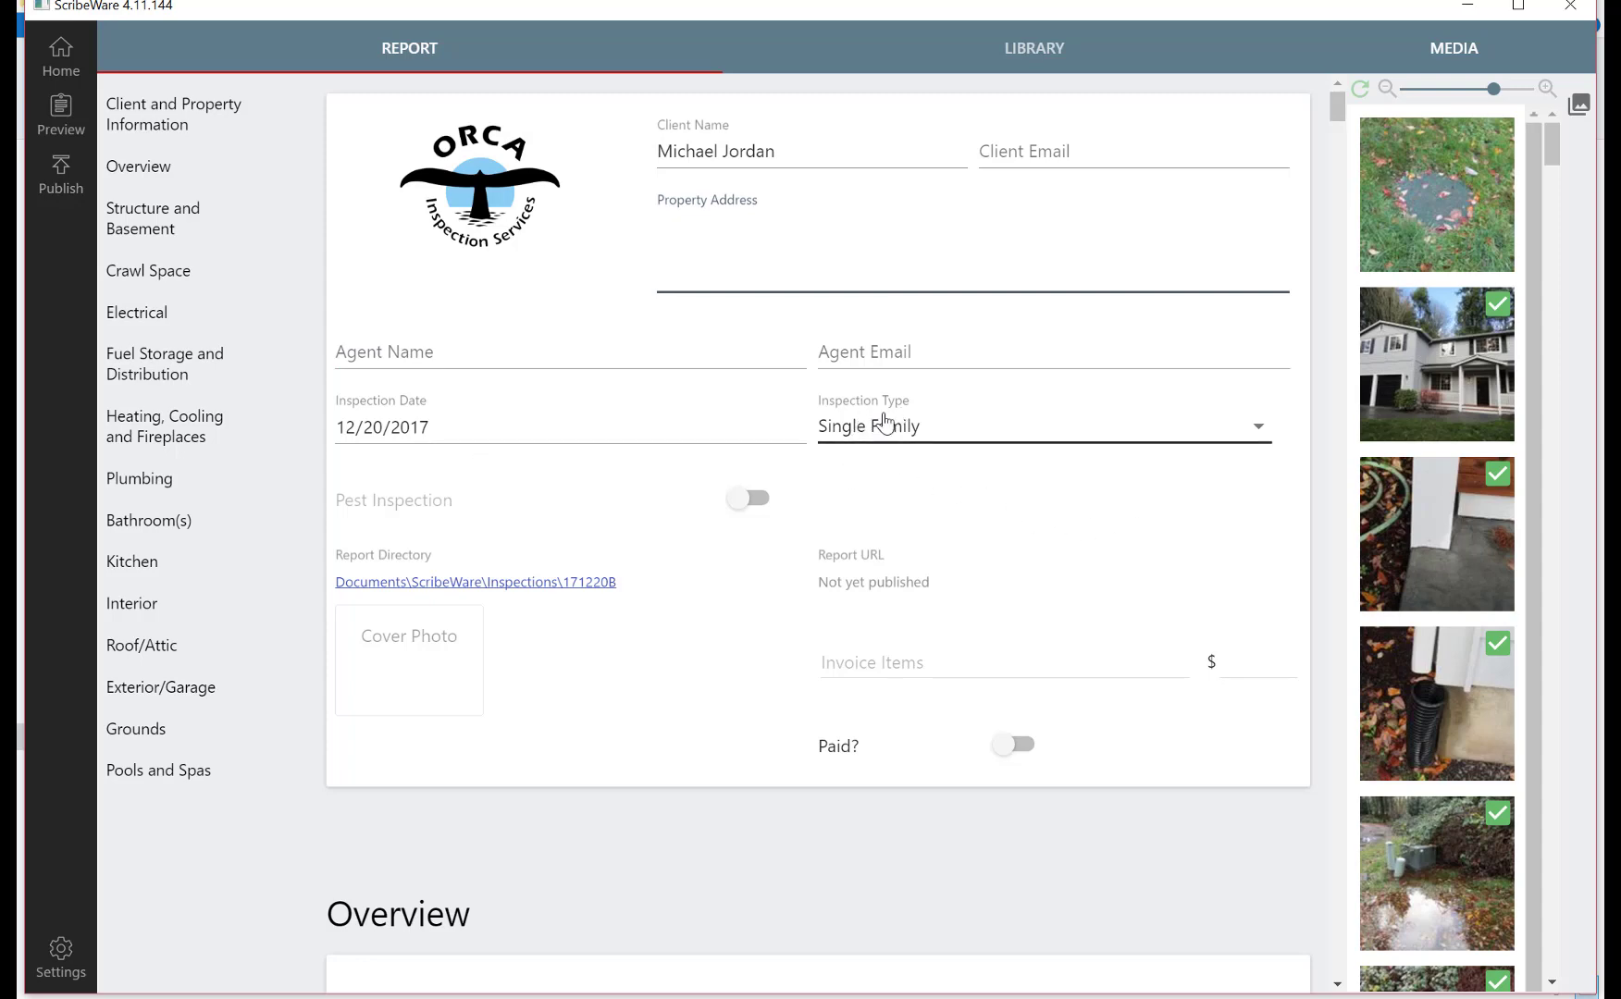
{"action": "left_click", "coordinate": [1264, 447]}
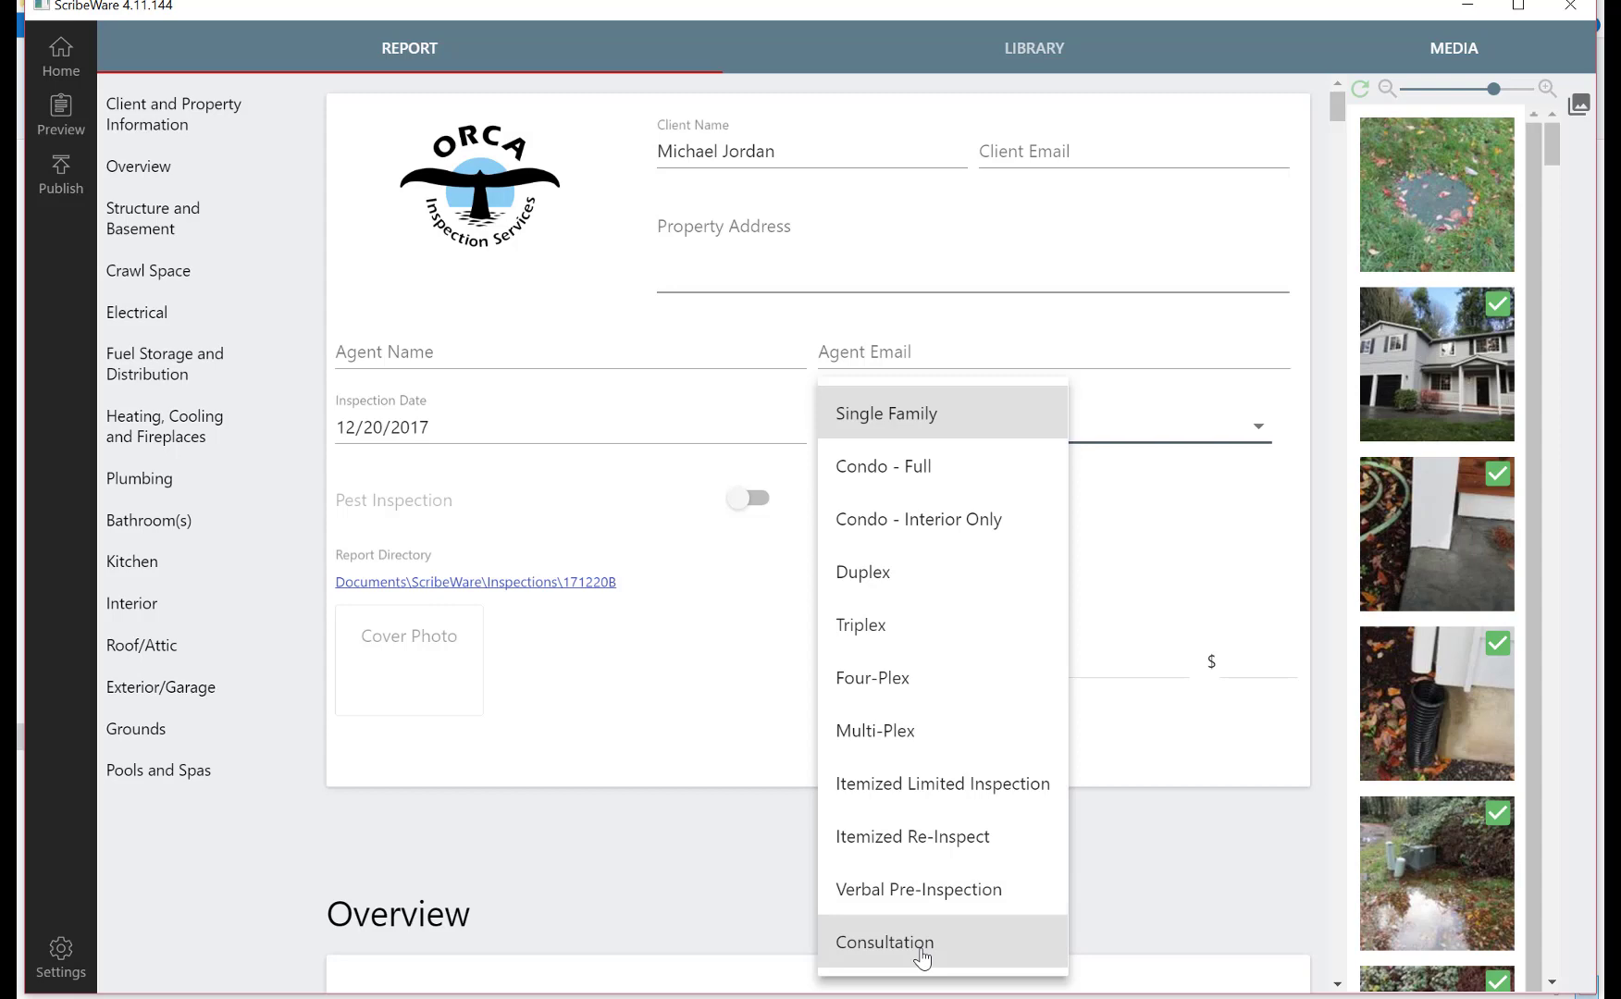
{"action": "left_click", "coordinate": [621, 485]}
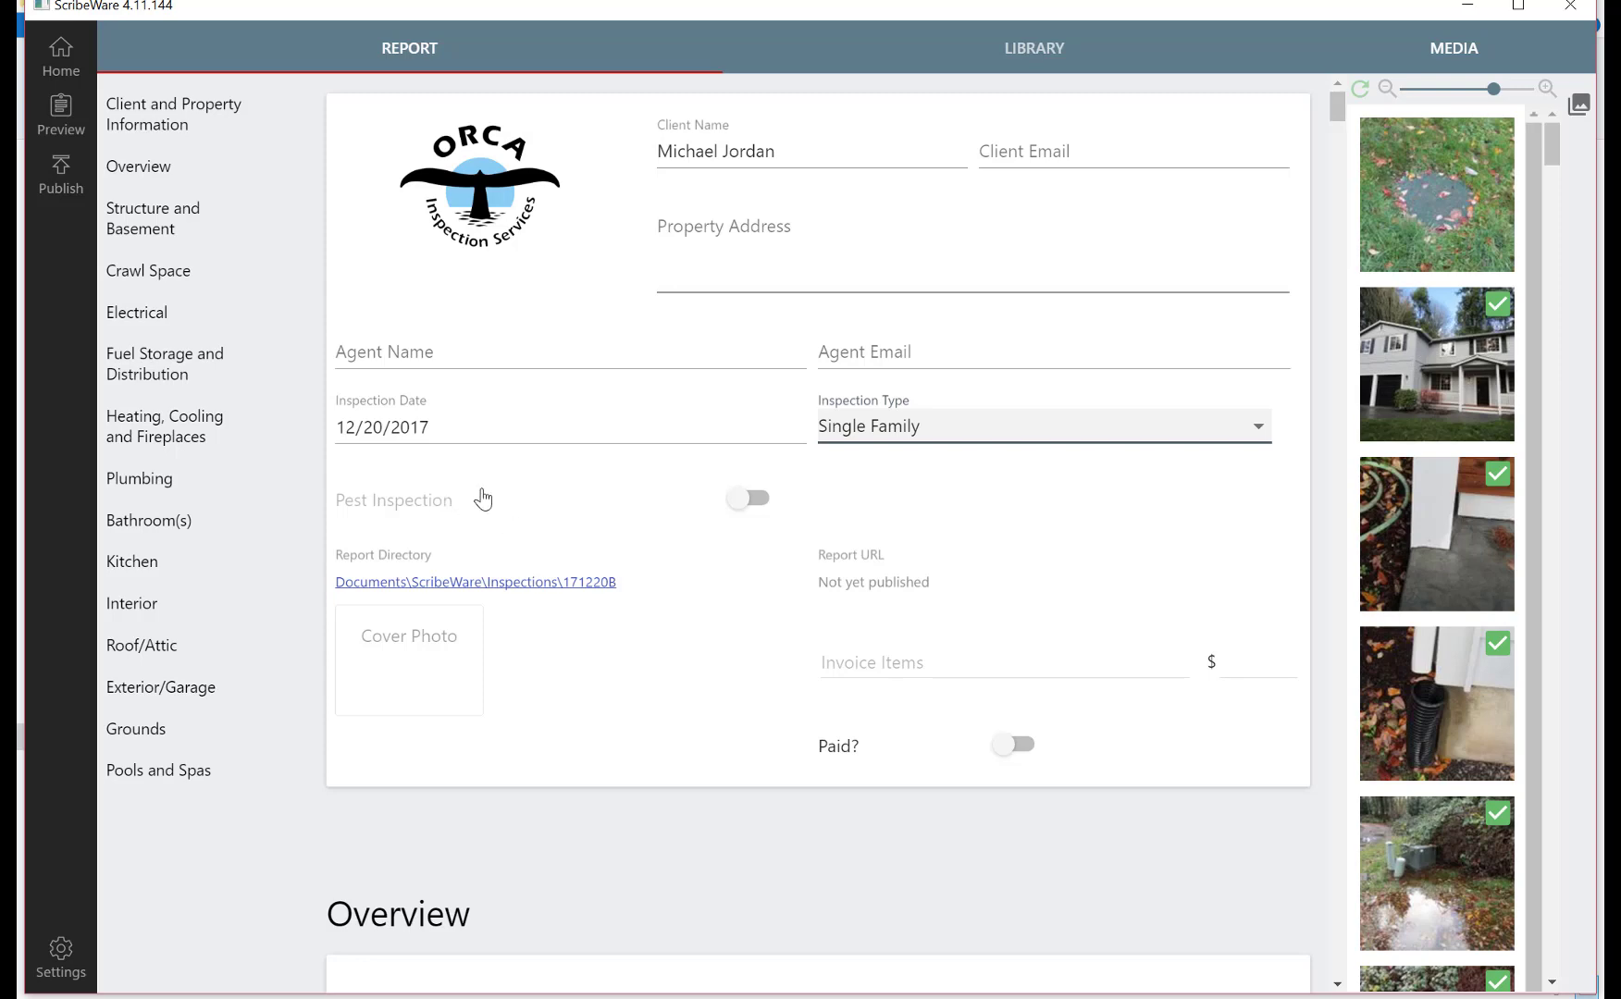
Turn on Pest Inspection and correct the ICN by adding 00
{"action": "left_click", "coordinate": [761, 509]}
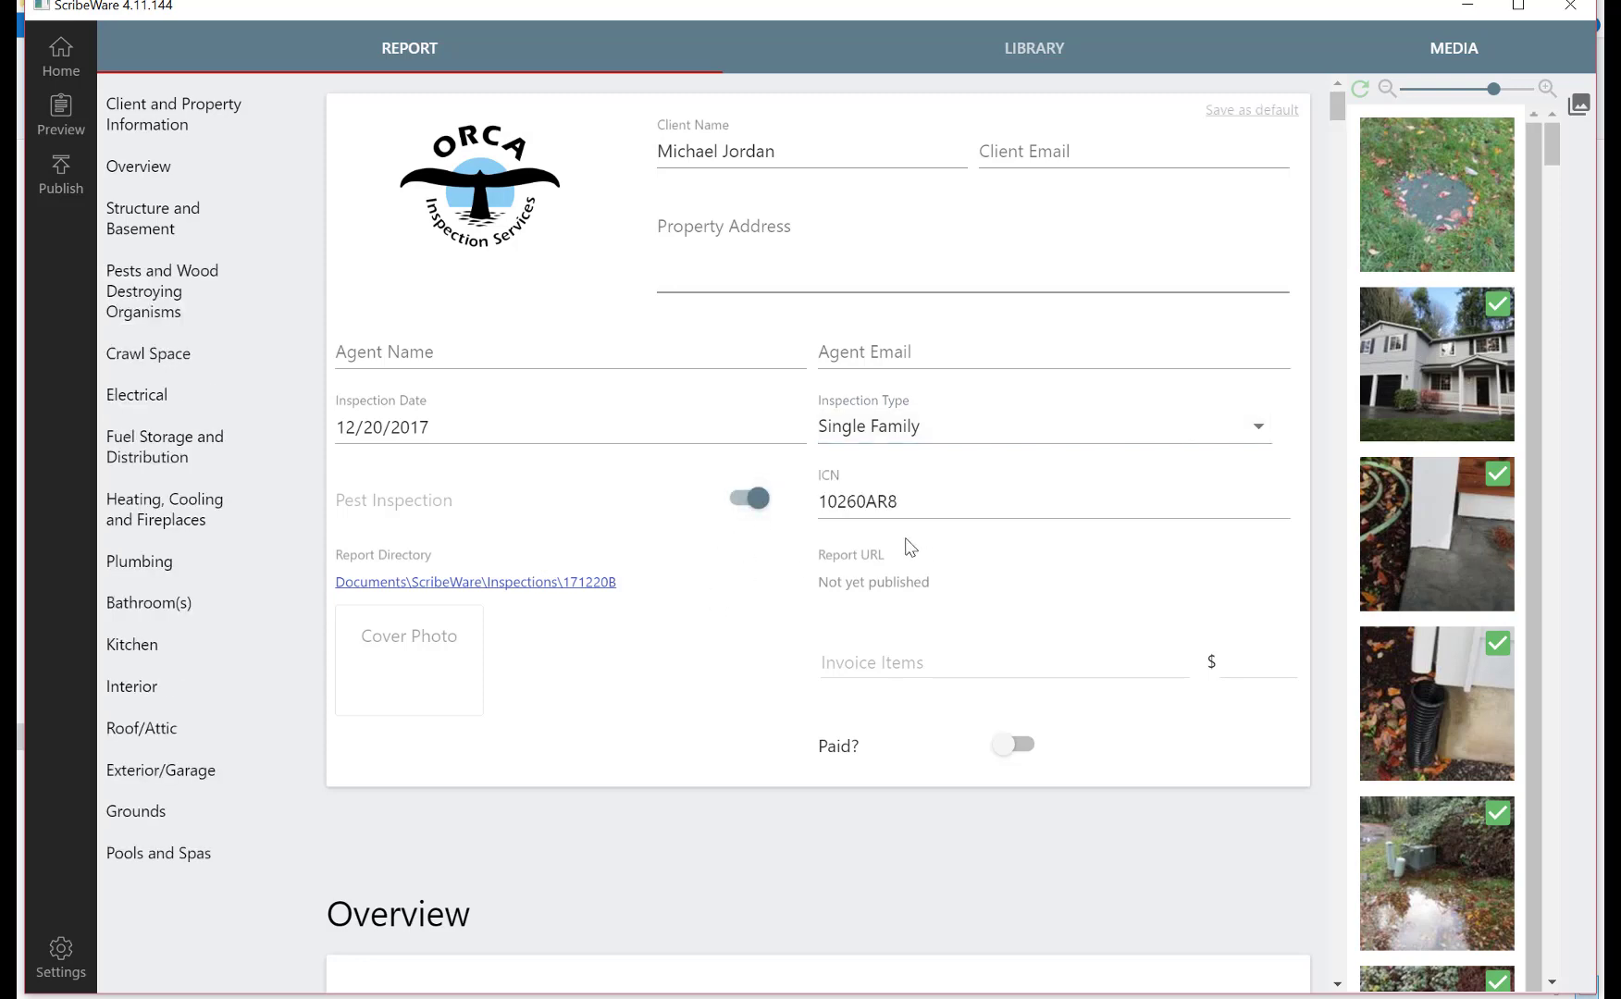
{"action": "left_click", "coordinate": [918, 506]}
{"action": "type", "text": "00"}
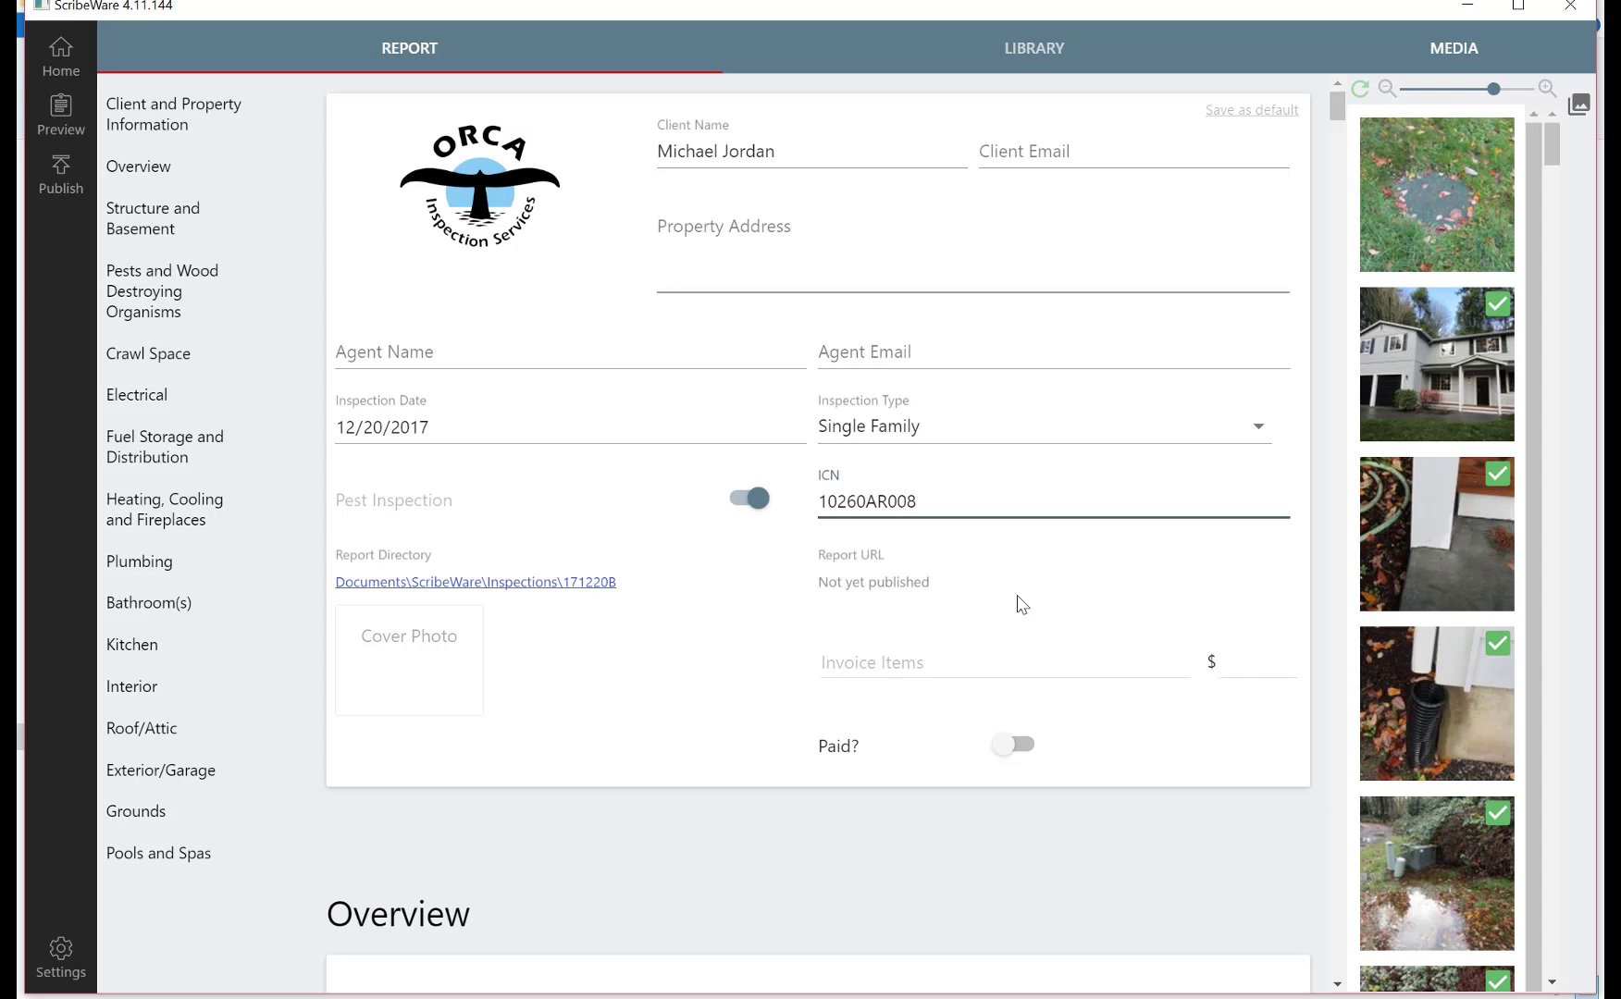
{"action": "left_click", "coordinate": [869, 660]}
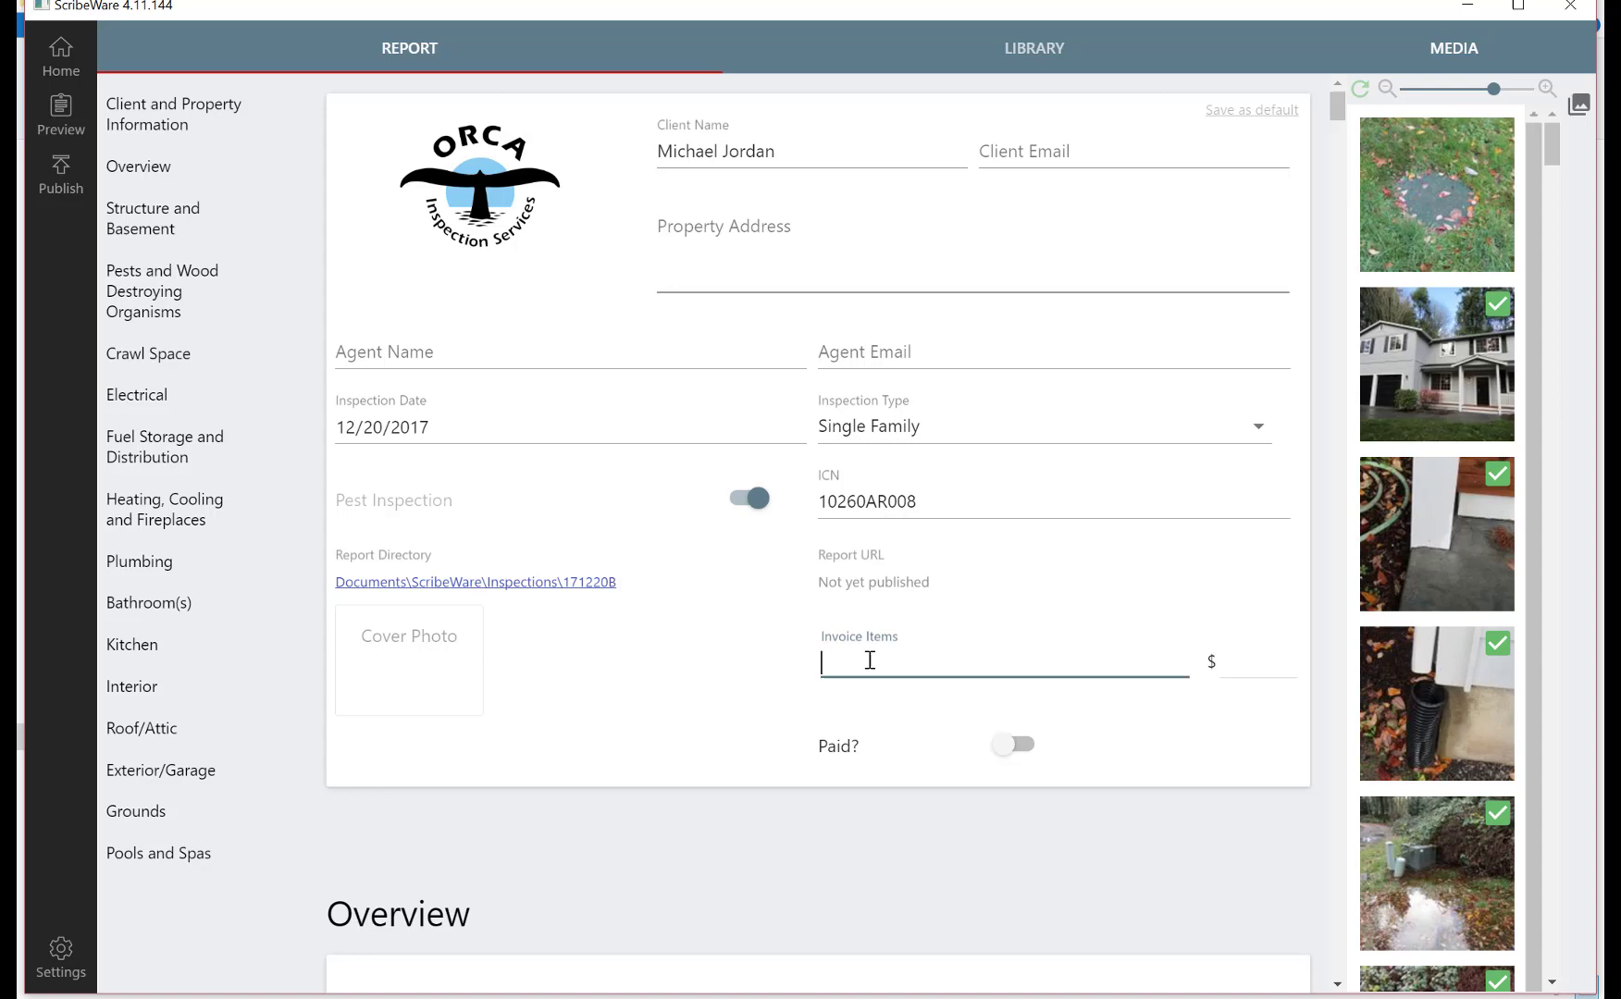
Add the invoice item 'Inspection with digital report' priced at $555.00
{"action": "type", "text": "Inspection with f"}
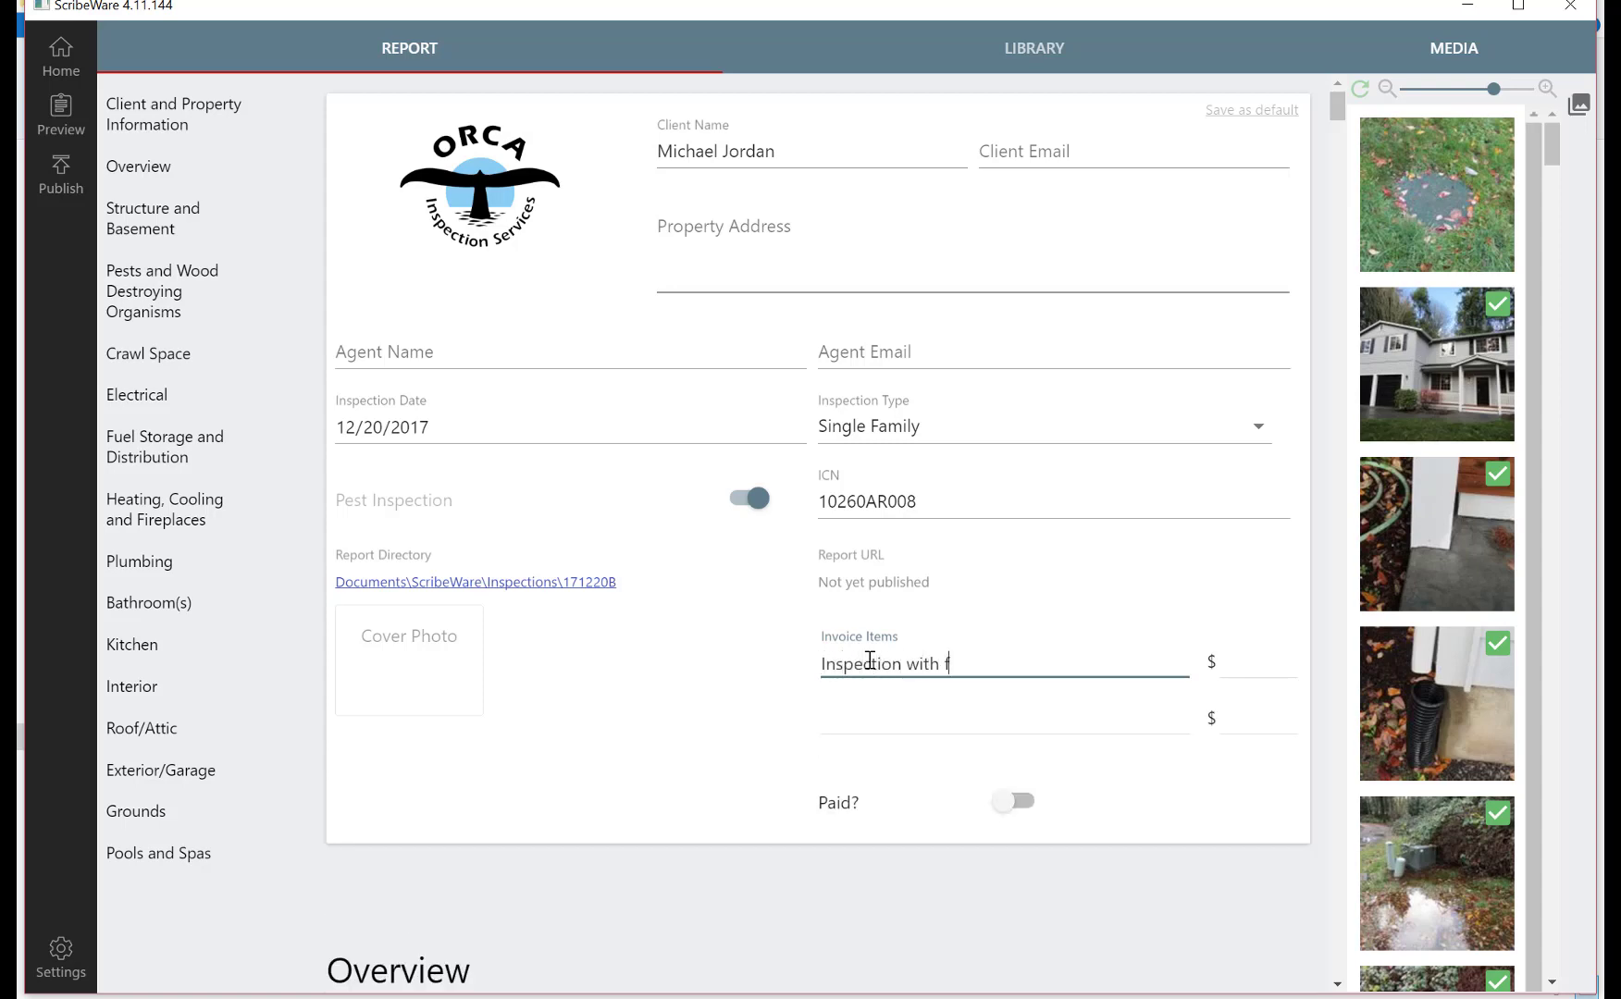
{"action": "key", "text": "BackSpace"}
{"action": "type", "text": "digital report"}
{"action": "left_click", "coordinate": [1251, 659]}
{"action": "type", "text": "55"}
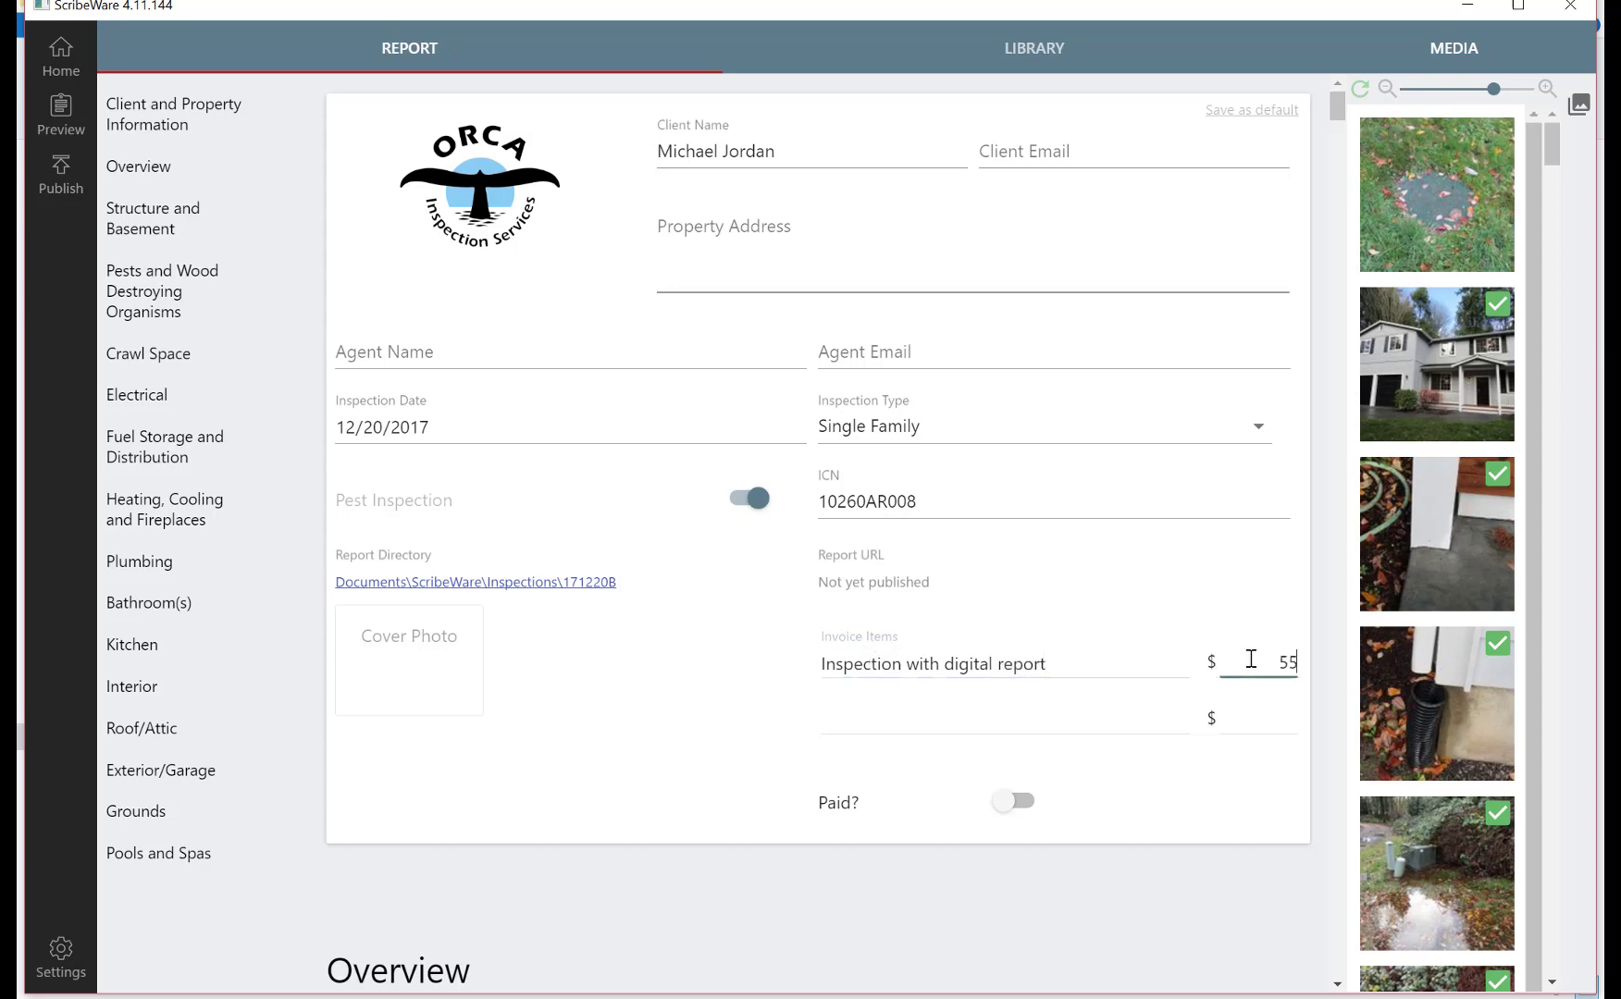
{"action": "type", "text": "5.00"}
Mark the invoice as paid with Check as the payment method
{"action": "left_click", "coordinate": [1024, 805]}
{"action": "left_click", "coordinate": [1176, 803]}
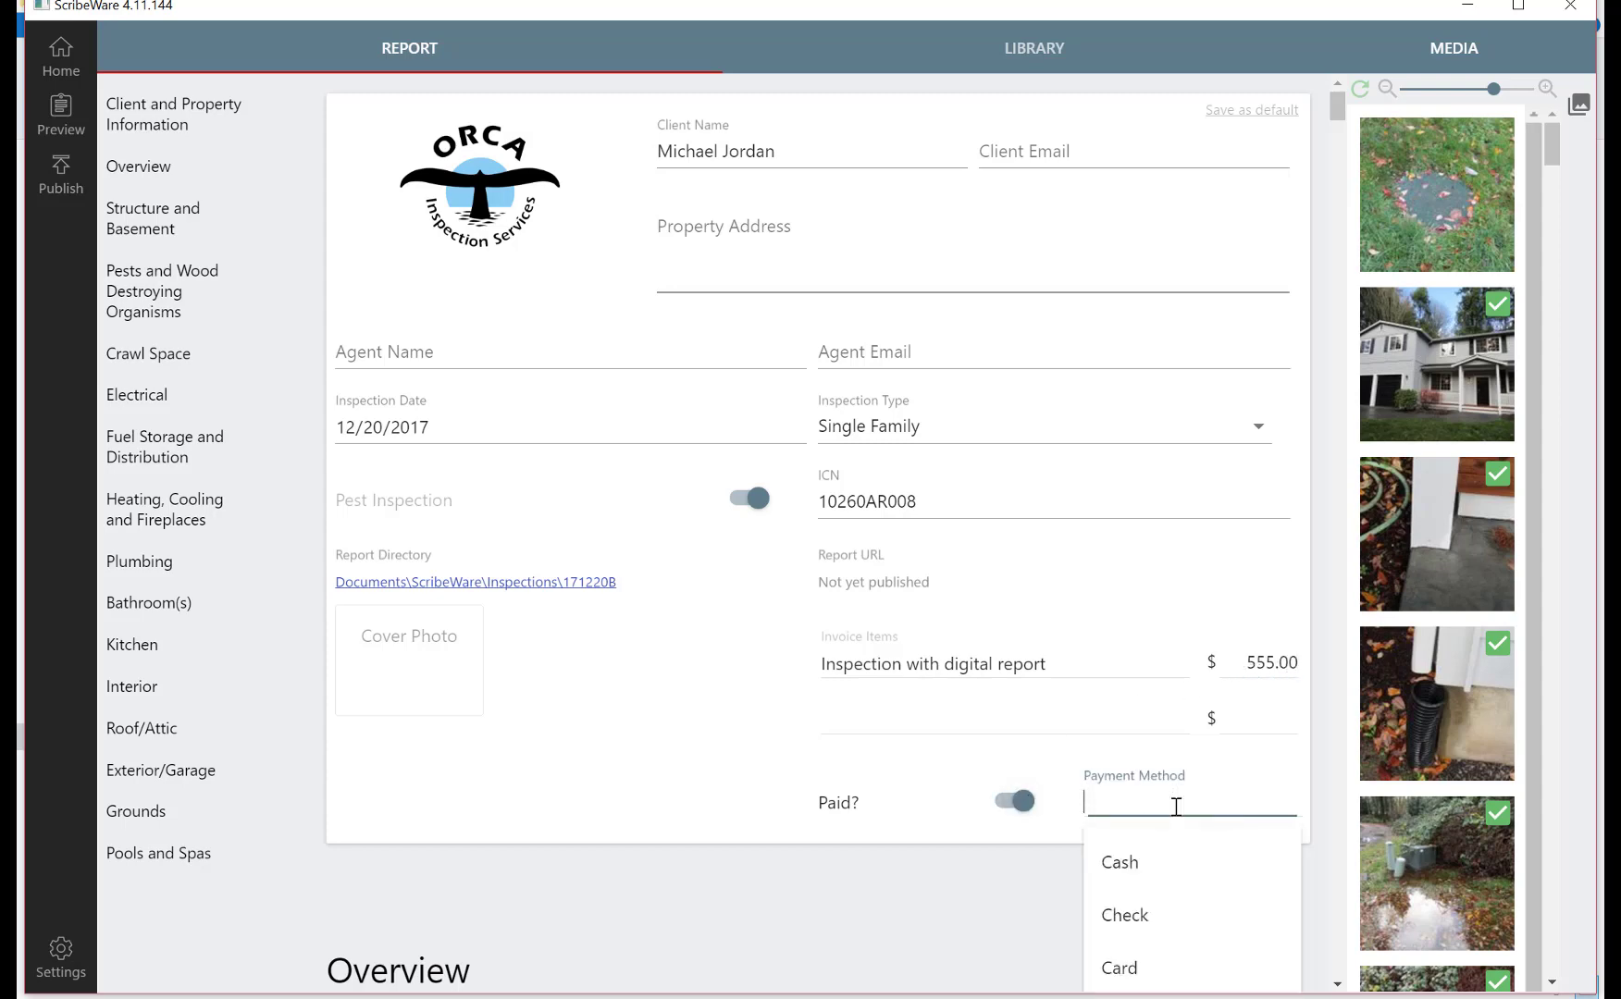
{"action": "left_click", "coordinate": [1167, 921]}
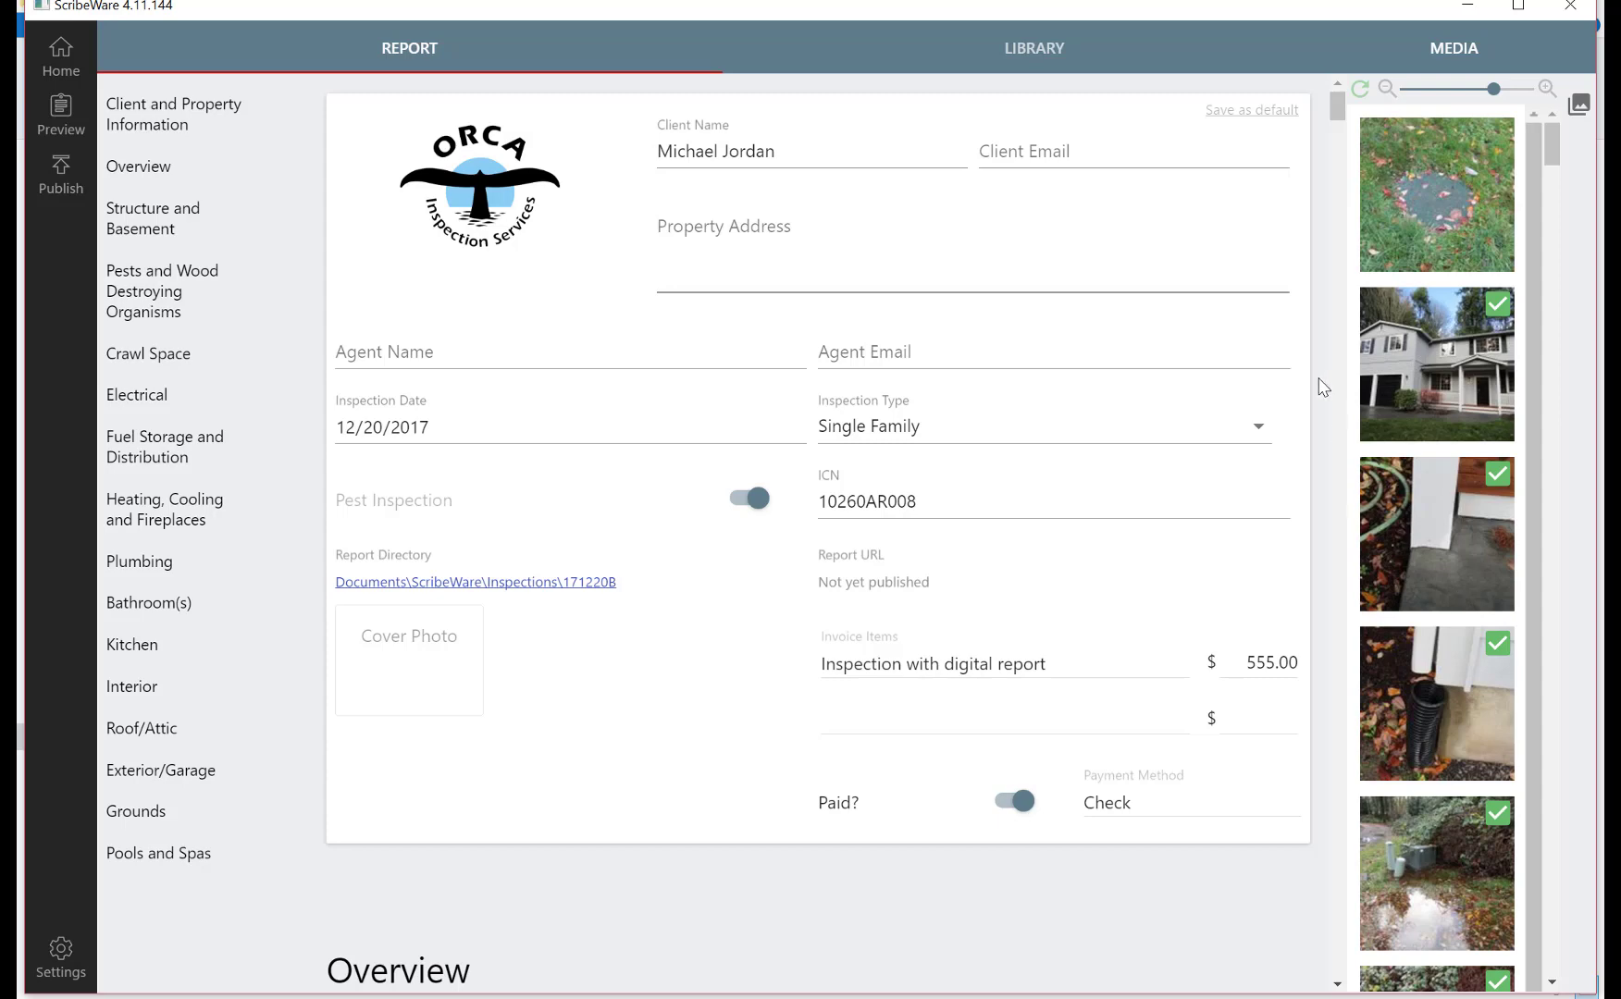
In the media folder chooser, browse Pictures and select the Sample Simple House II folder
{"action": "left_click", "coordinate": [1578, 104]}
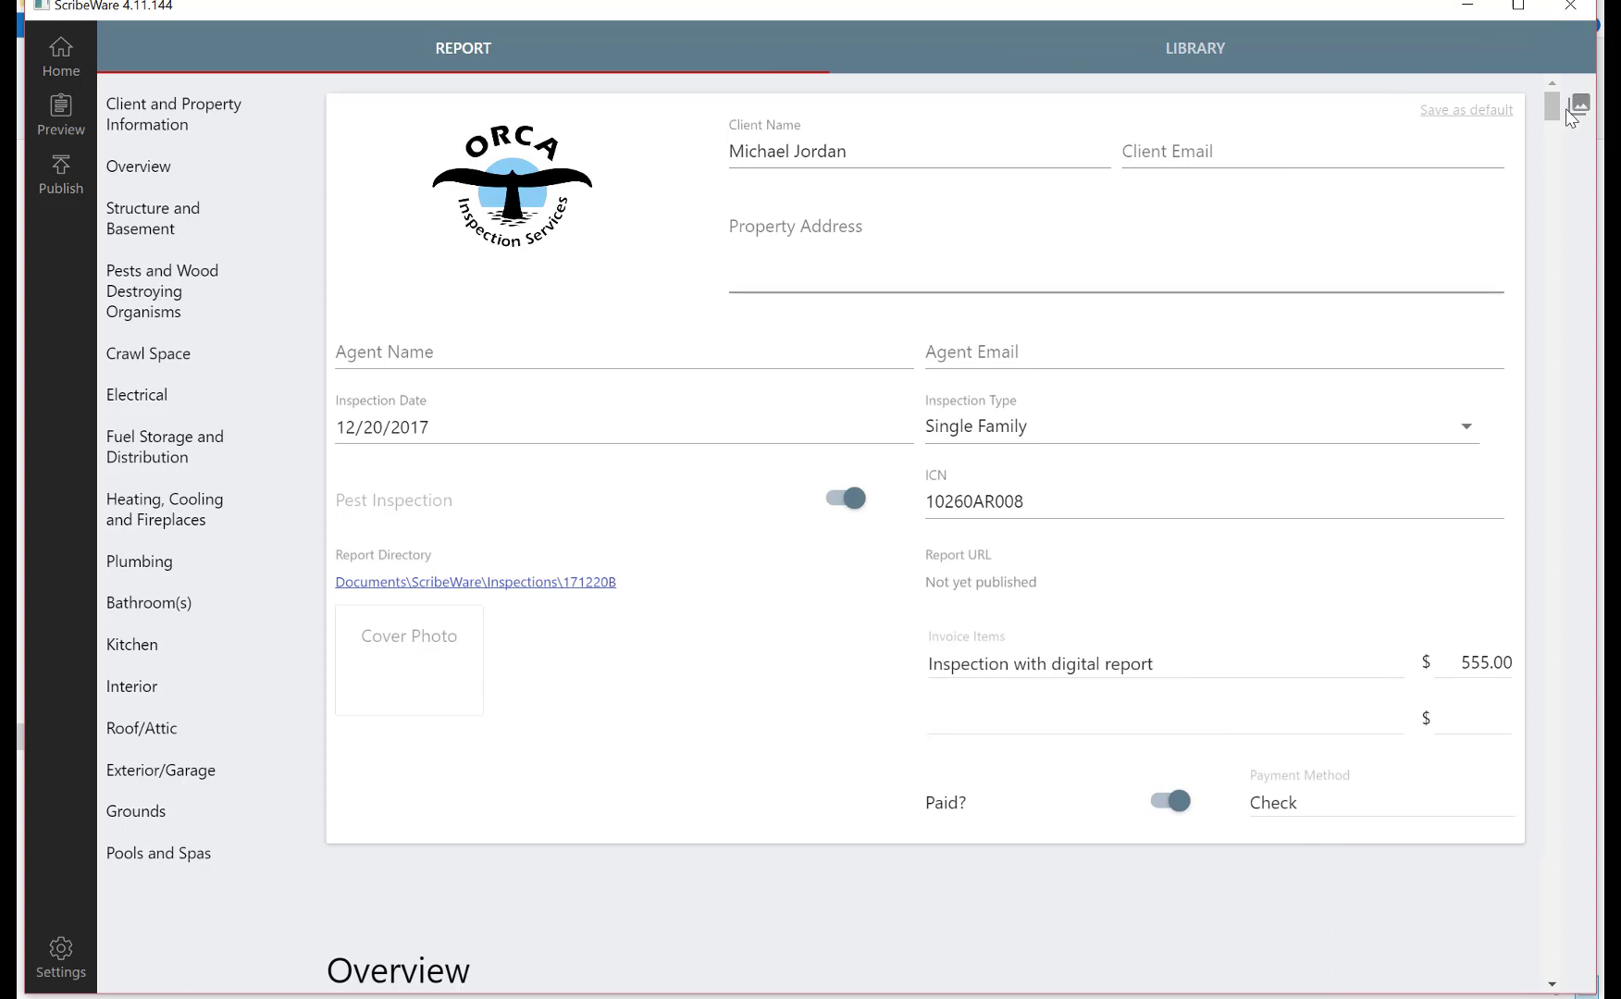
{"action": "left_click", "coordinate": [1580, 104]}
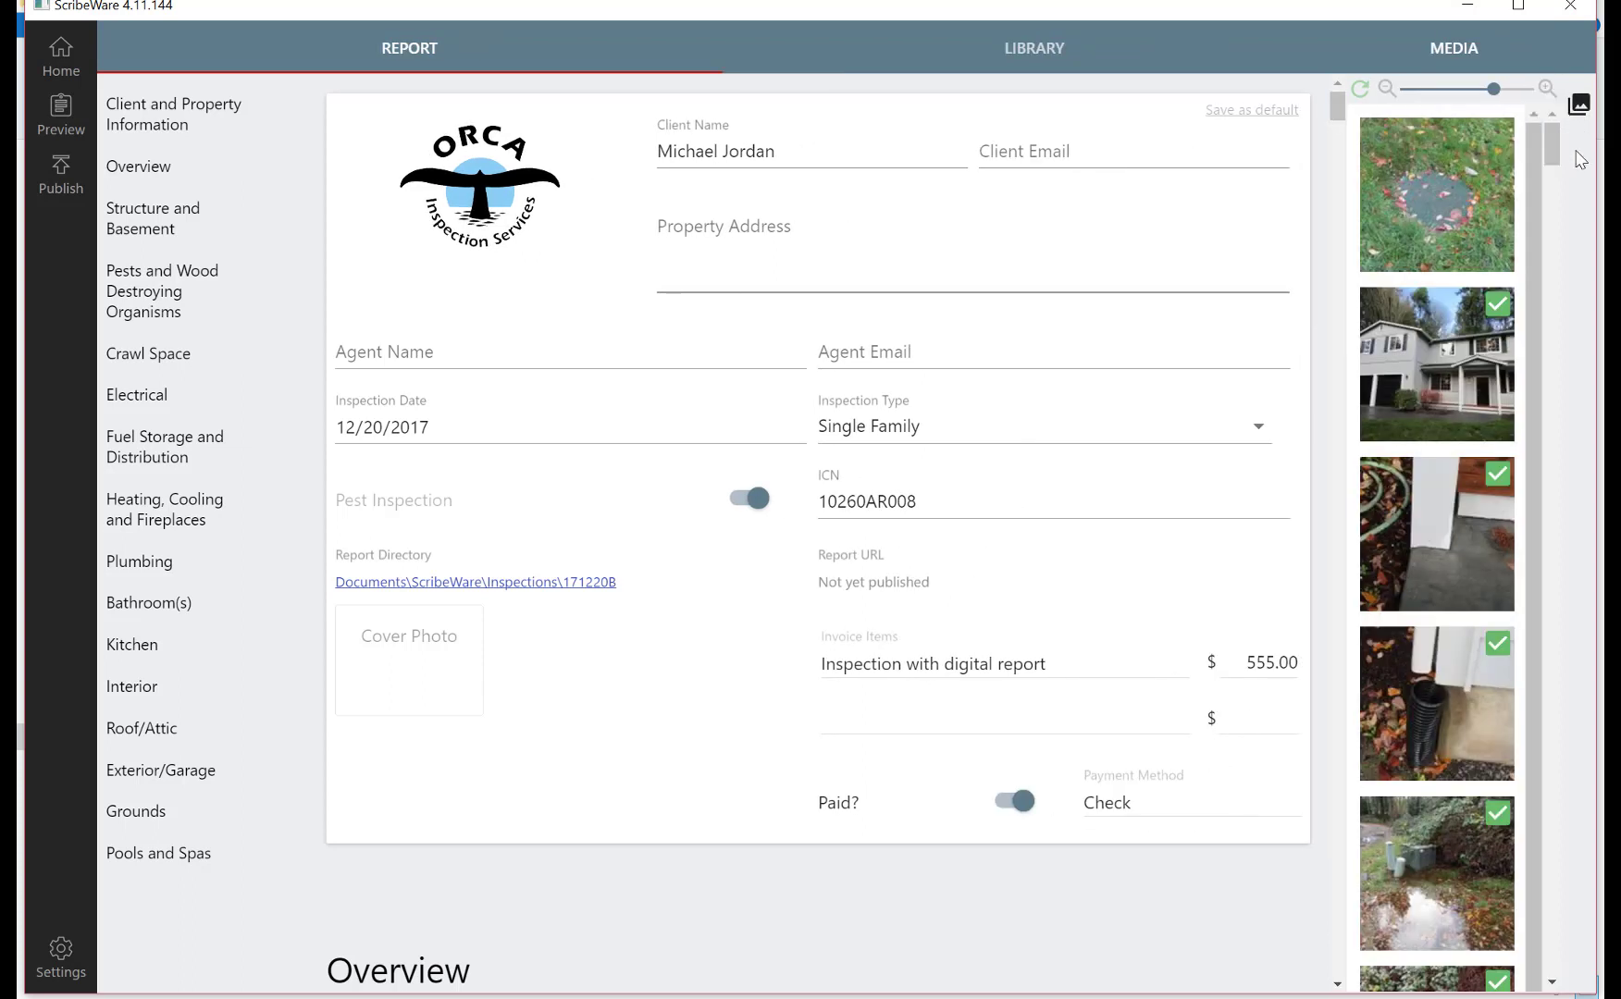
{"action": "left_click", "coordinate": [1457, 65]}
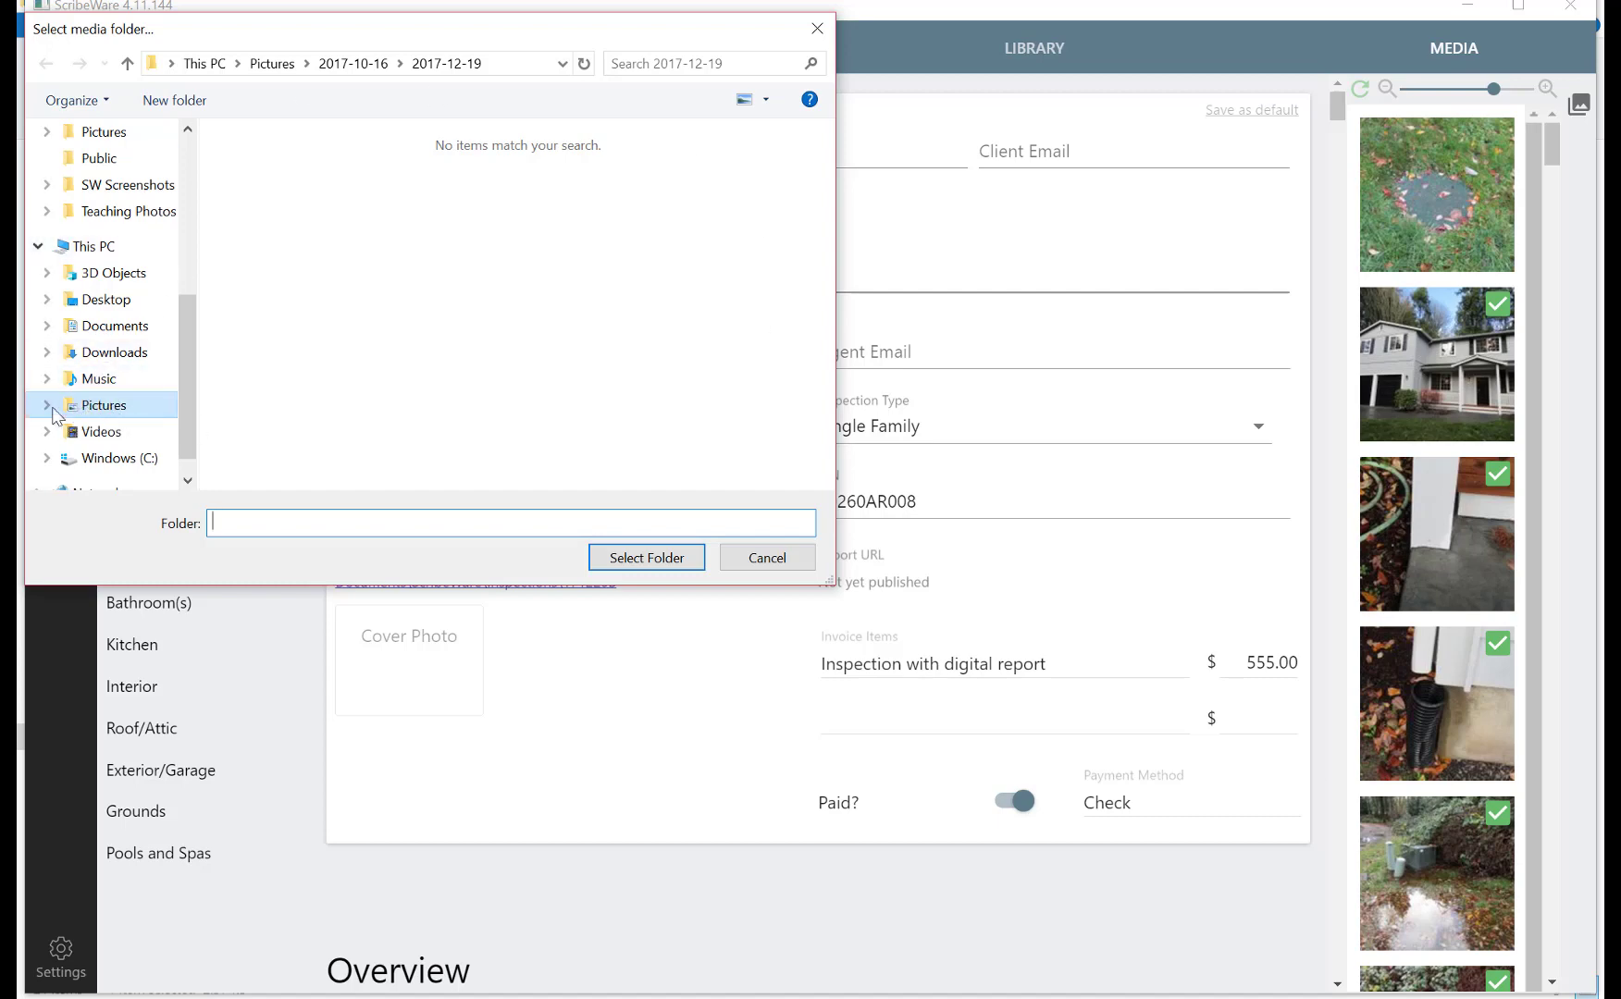
{"action": "left_click", "coordinate": [102, 416]}
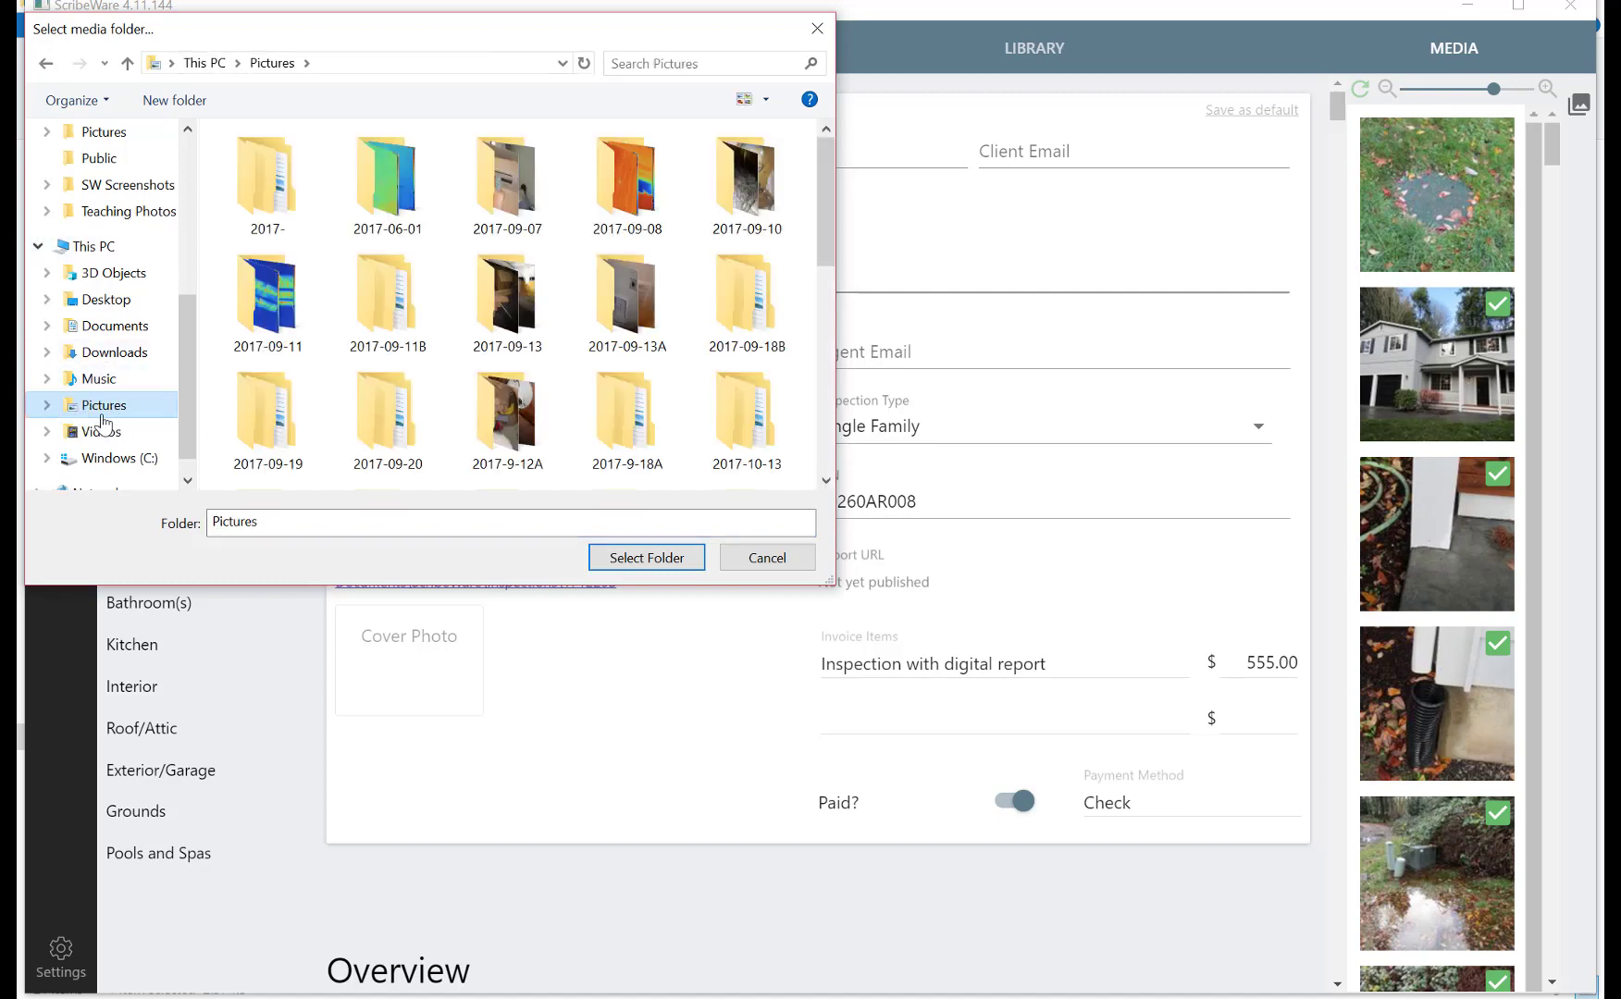
{"action": "left_click_drag", "start_coordinate": [831, 238], "coordinate": [850, 301]}
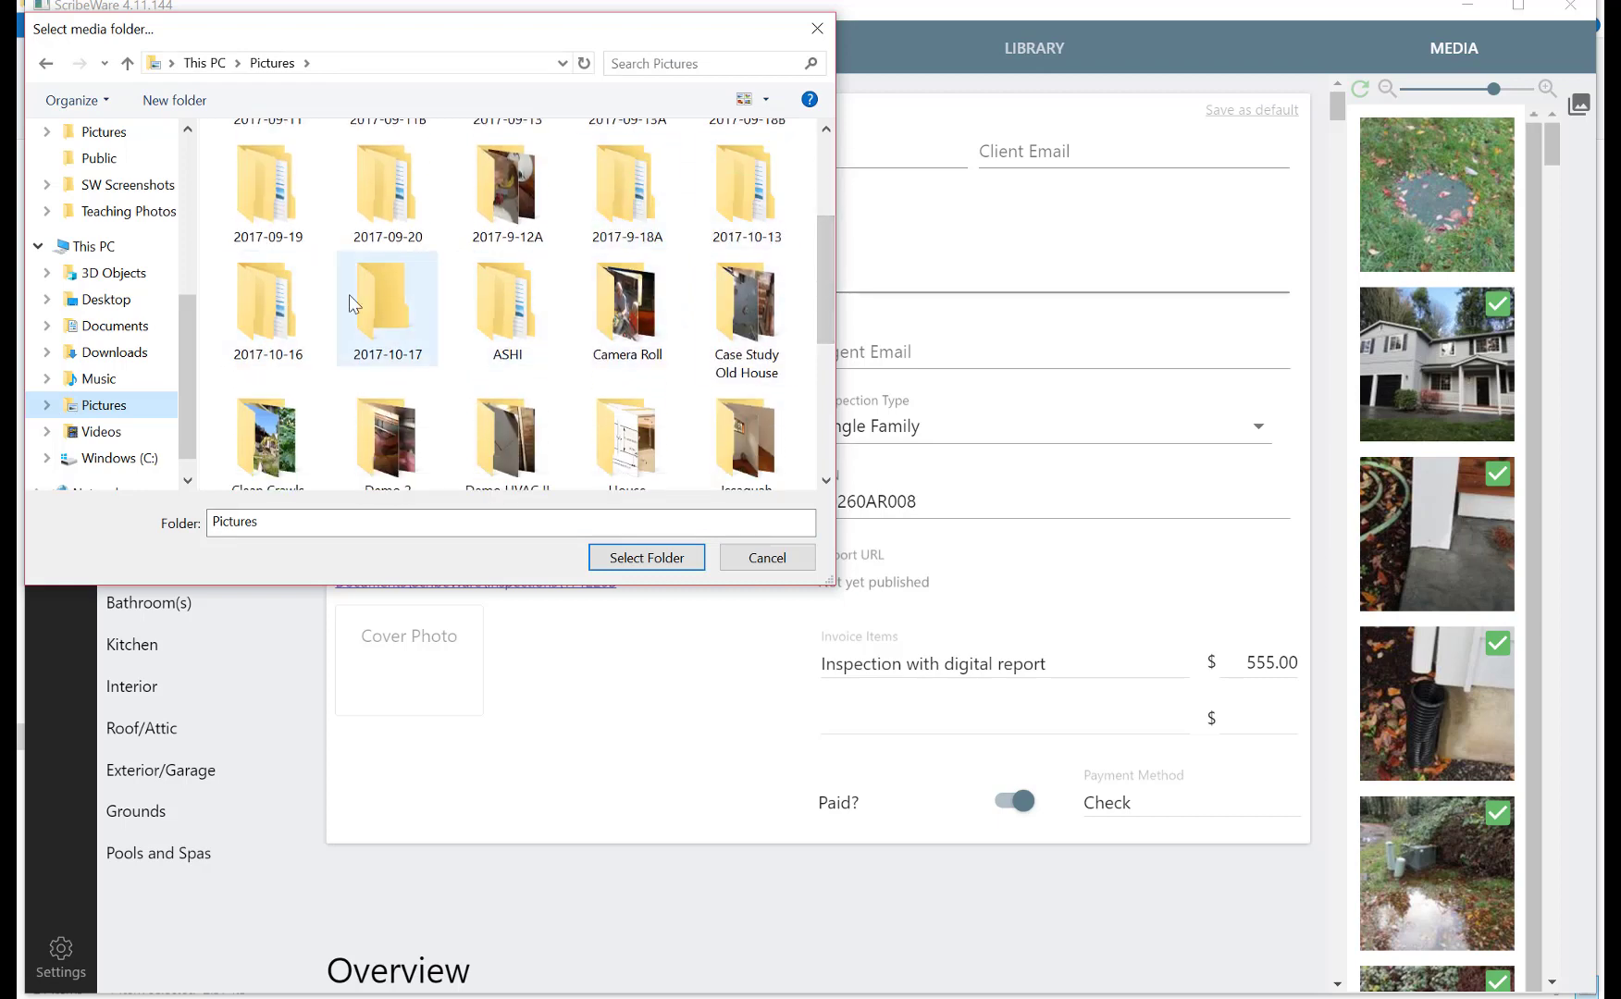
{"action": "left_click_drag", "start_coordinate": [827, 287], "coordinate": [828, 366]}
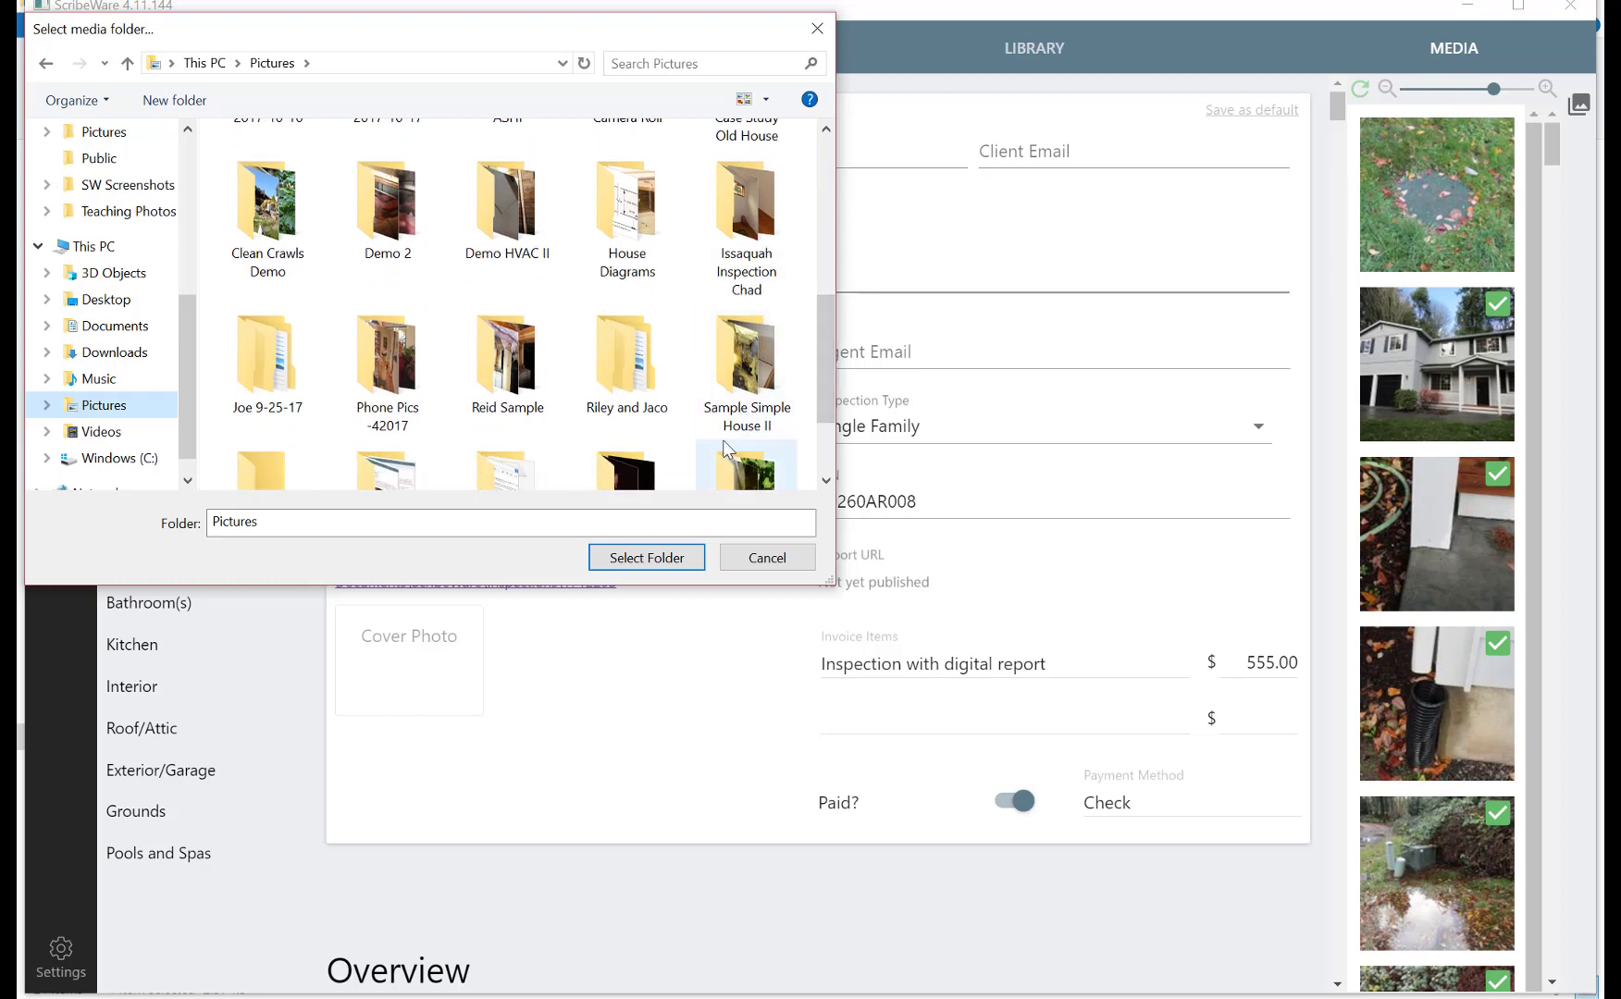
{"action": "left_click", "coordinate": [747, 380]}
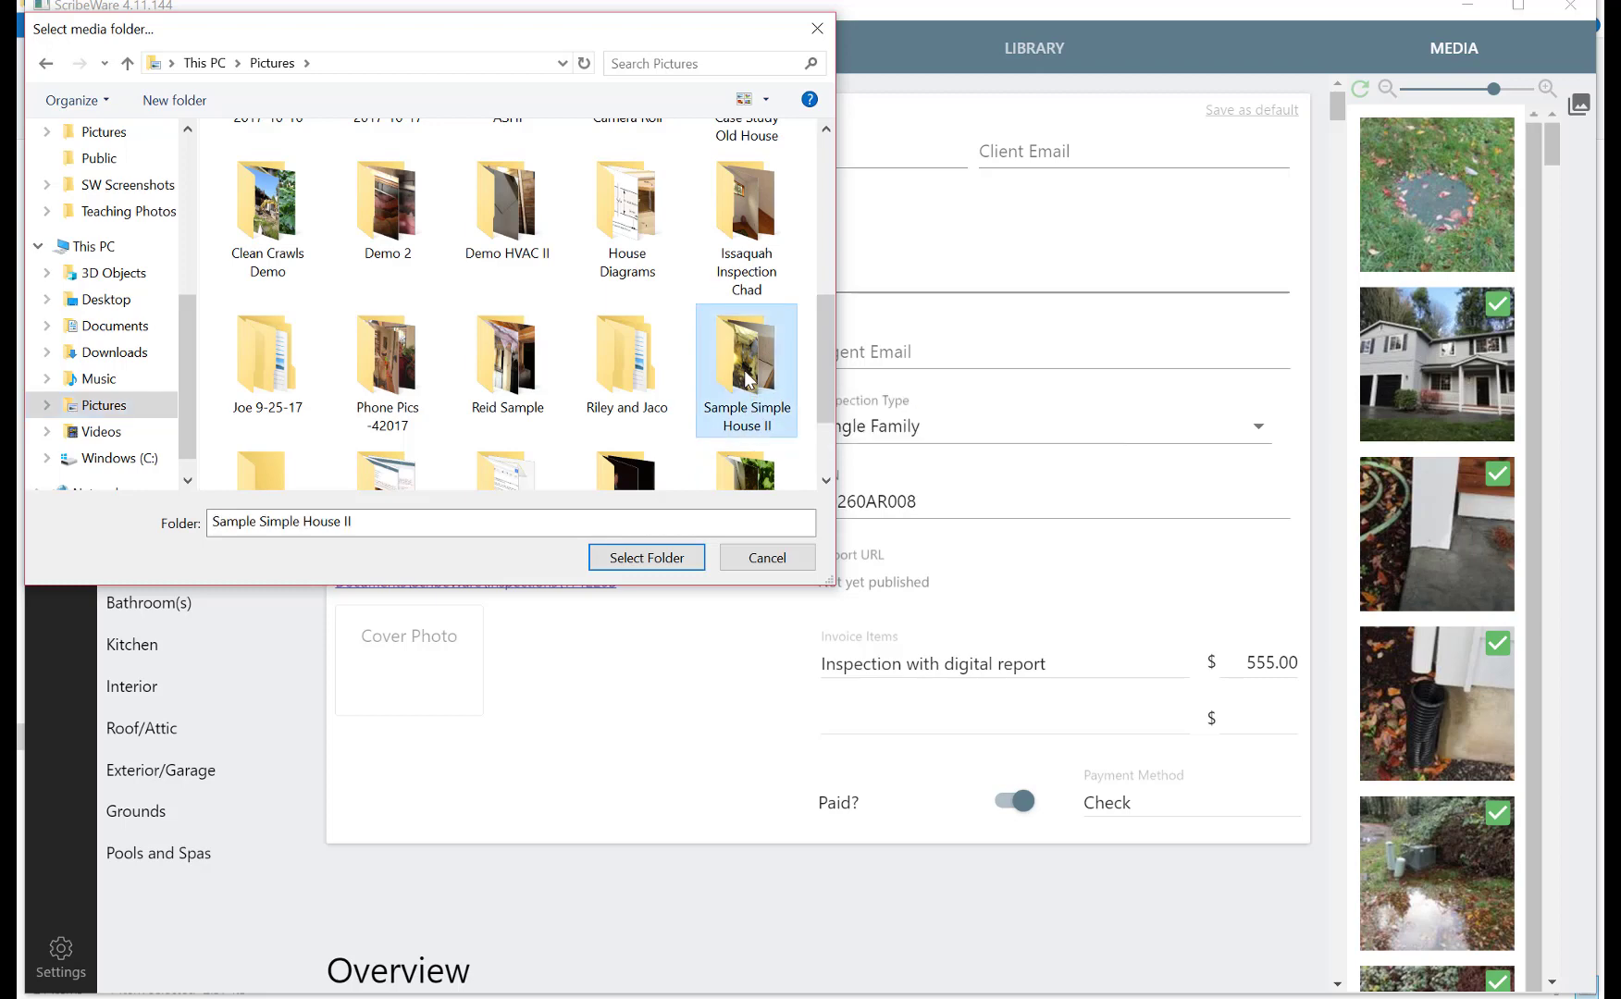
Link Sample Simple House II as the photo folder and make the white house exterior the Cover Photo
{"action": "left_click", "coordinate": [660, 563]}
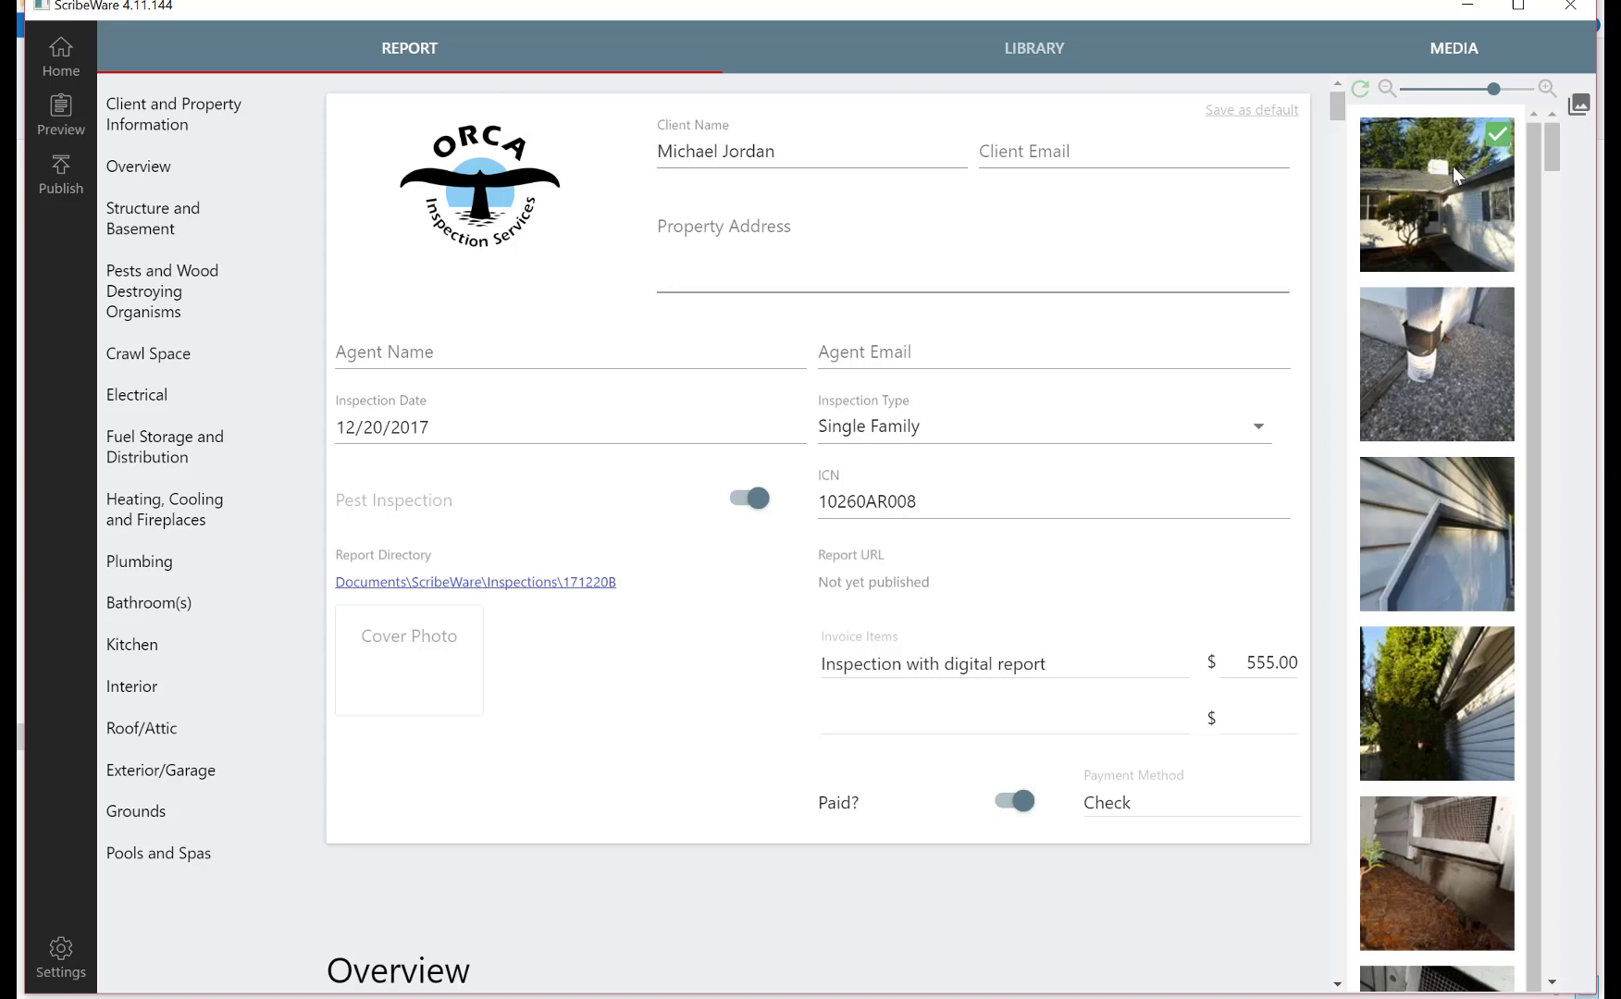
{"action": "left_click_drag", "start_coordinate": [1472, 158], "coordinate": [524, 630]}
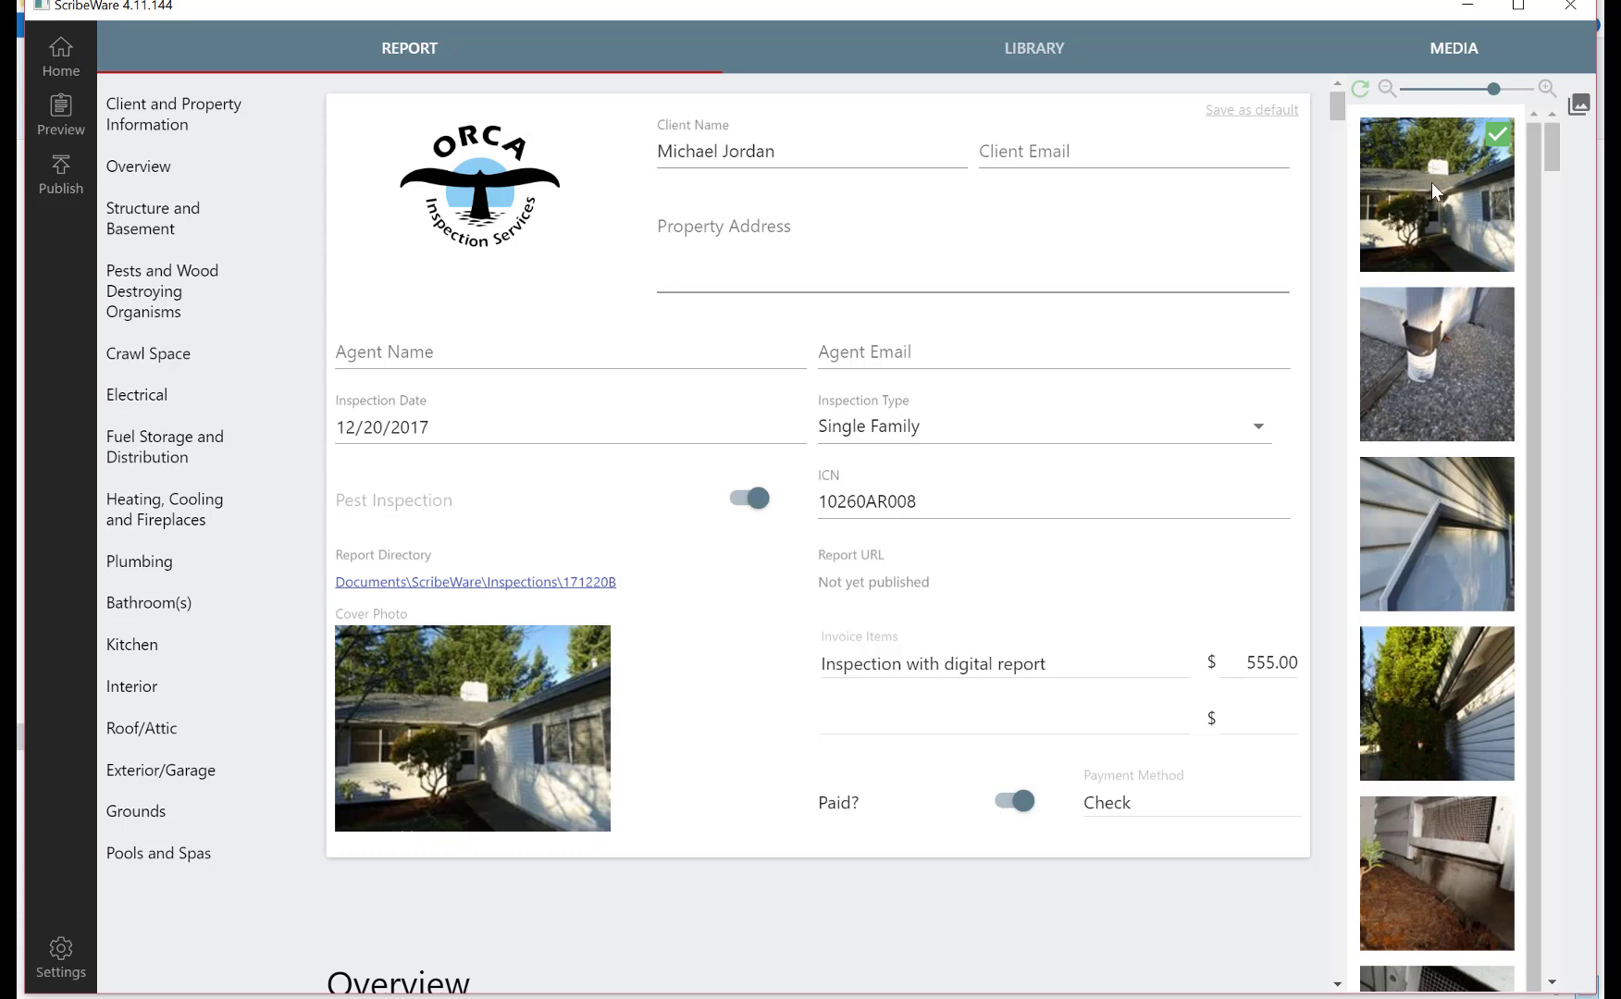
{"action": "left_click_drag", "start_coordinate": [1436, 177], "coordinate": [1375, 165]}
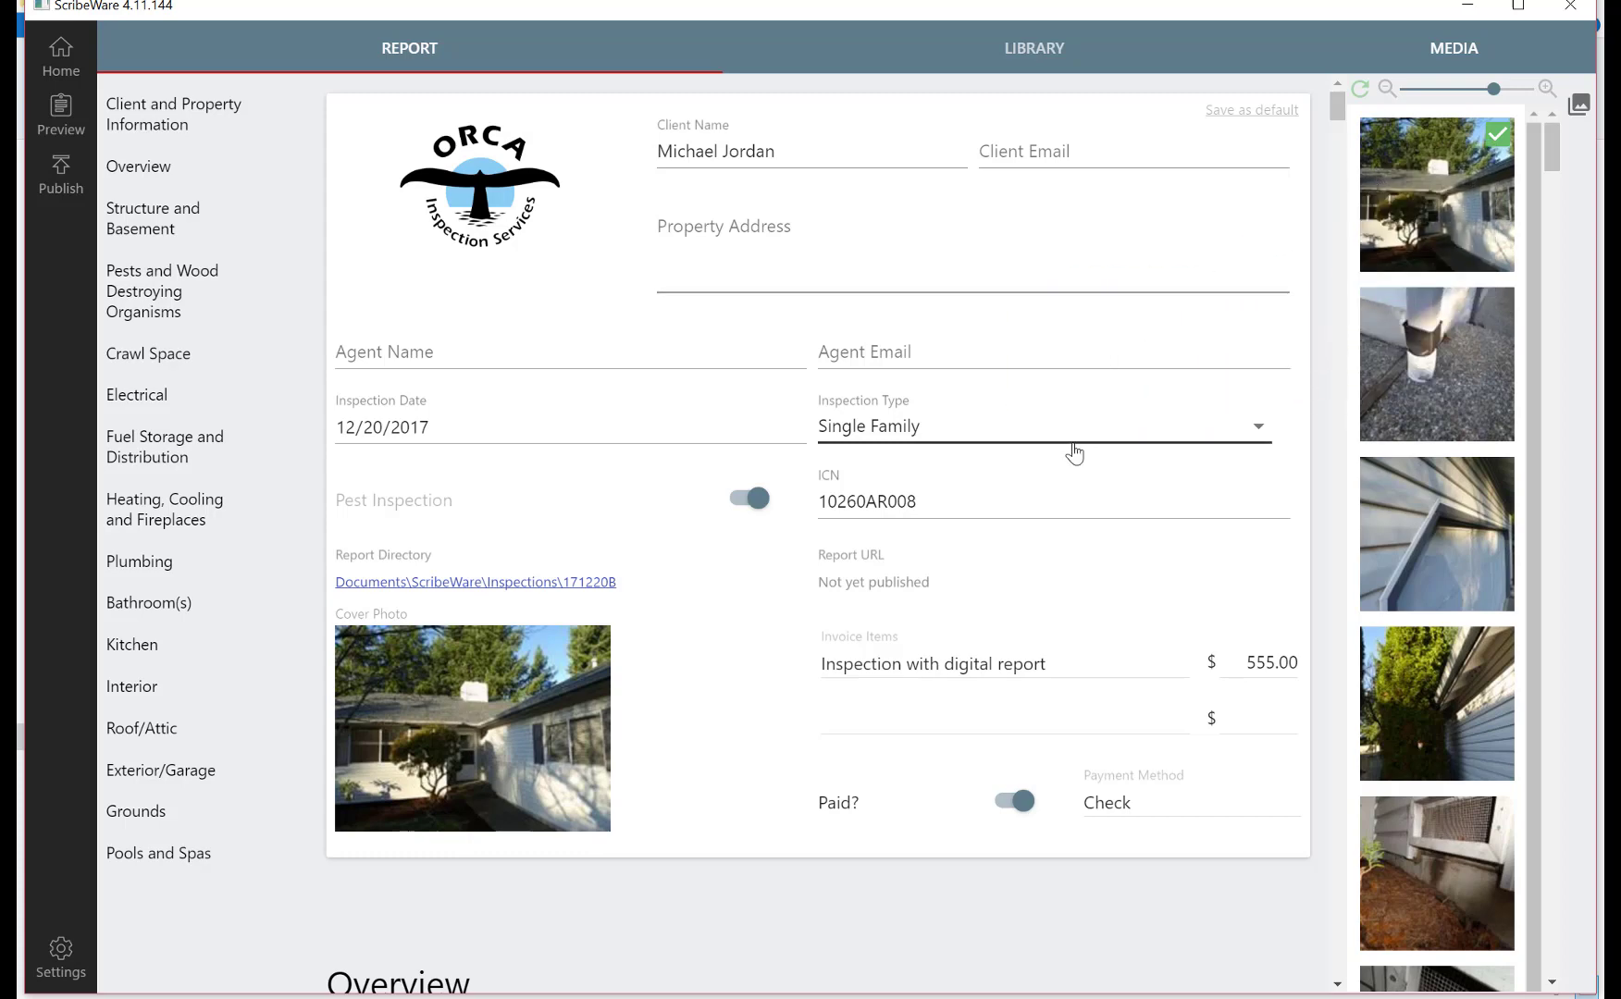